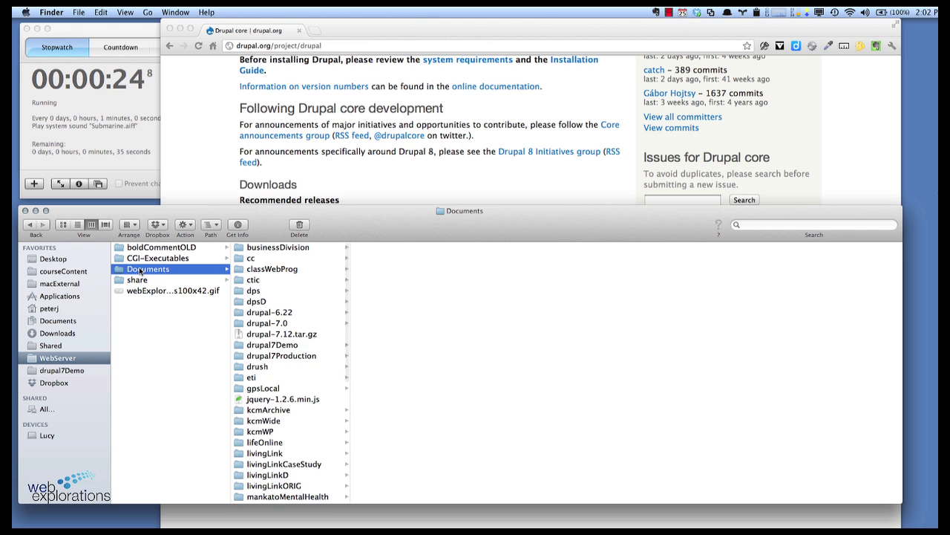
# Step: Extract drupal-7.12.tar.gz and select all the Drupal 7.12 core files
pyautogui.click(296, 335)
pyautogui.doubleClick(295, 334)
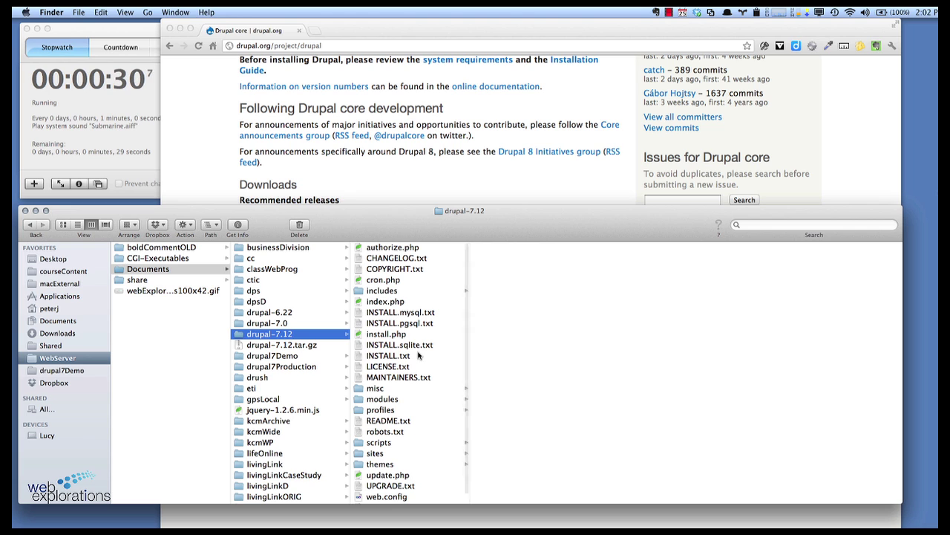
pyautogui.press('super+a')
pyautogui.click(294, 345)
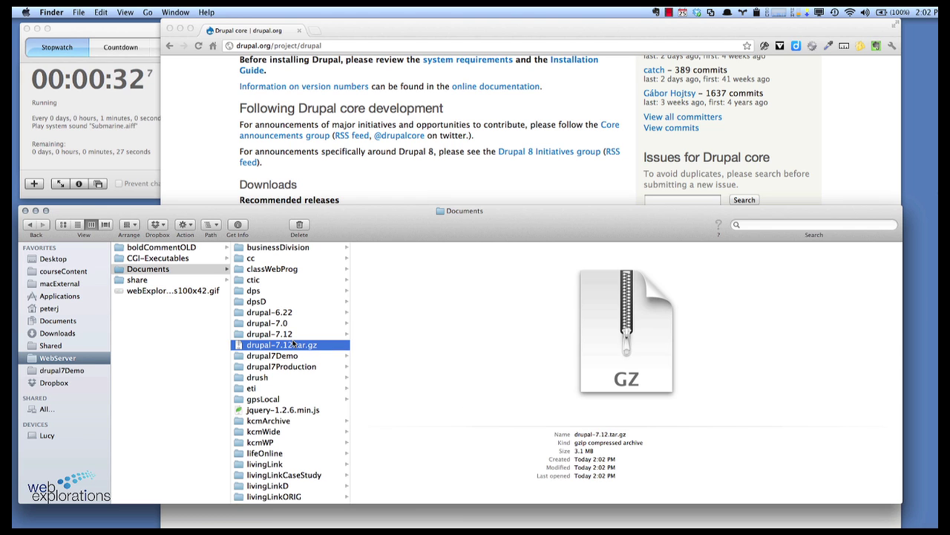
pyautogui.click(272, 335)
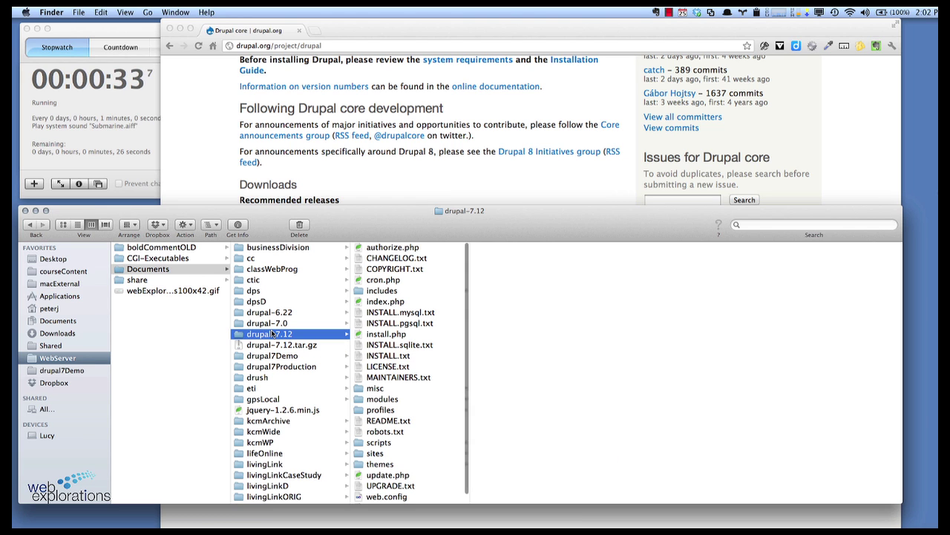
pyautogui.click(408, 338)
pyautogui.press('super+a')
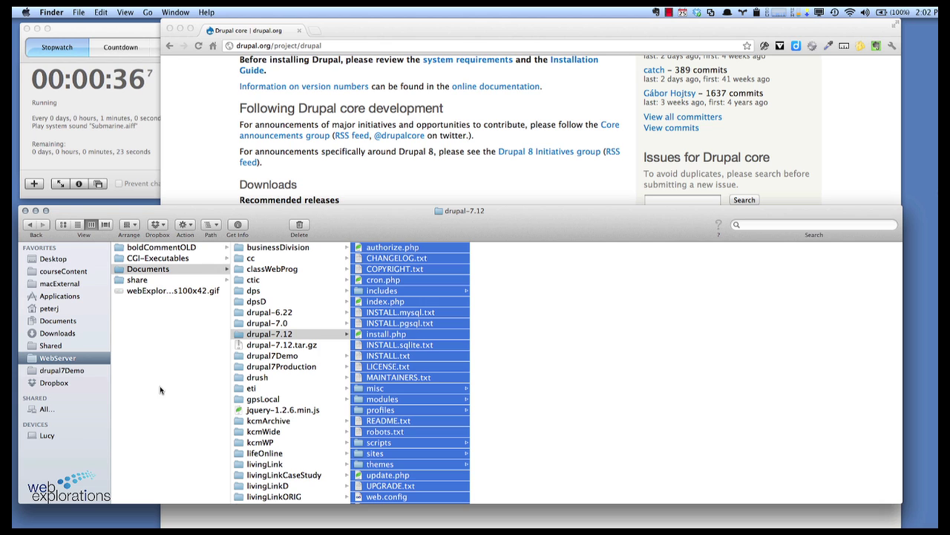
pyautogui.click(142, 382)
# Step: Create a 'drupal5min' folder in Documents and paste the Drupal files into it
pyautogui.click(146, 271)
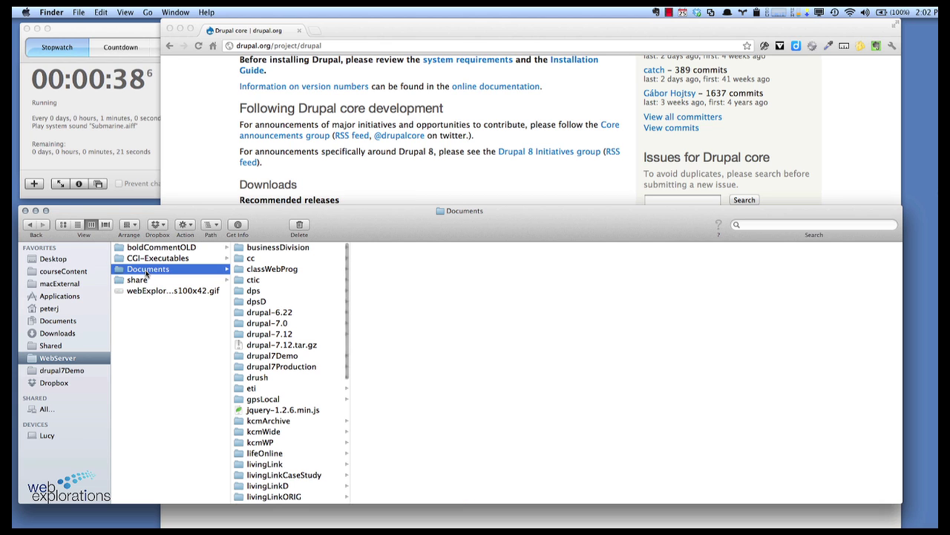
pyautogui.click(79, 13)
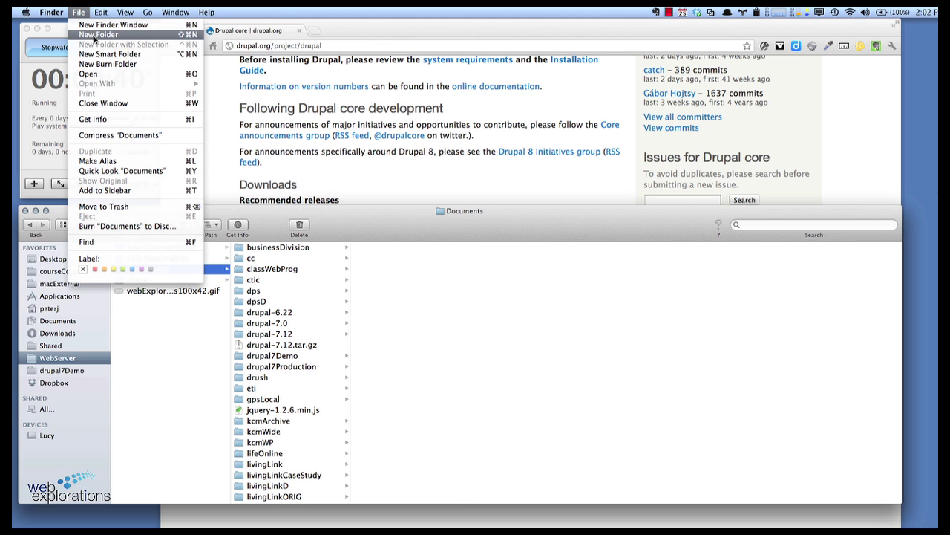
pyautogui.click(98, 34)
pyautogui.write('drupa')
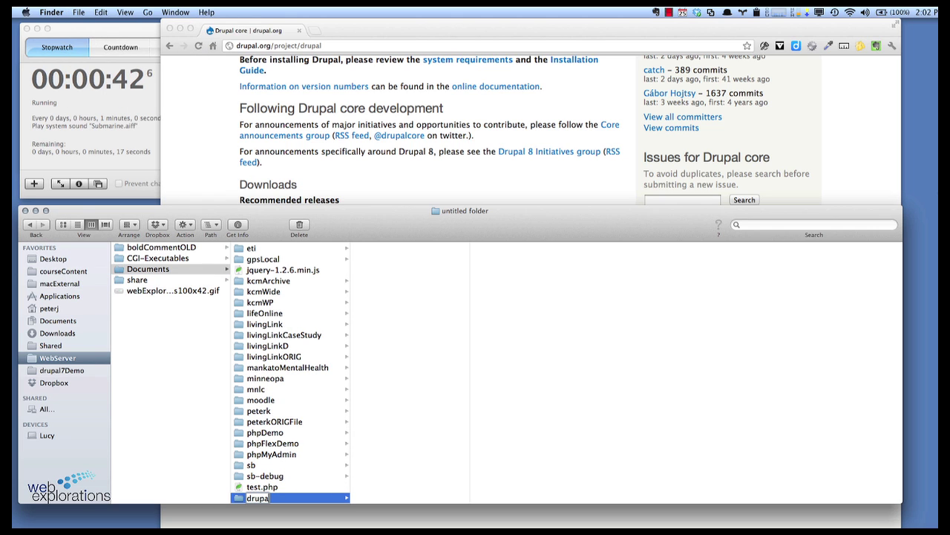
pyautogui.write('l5min')
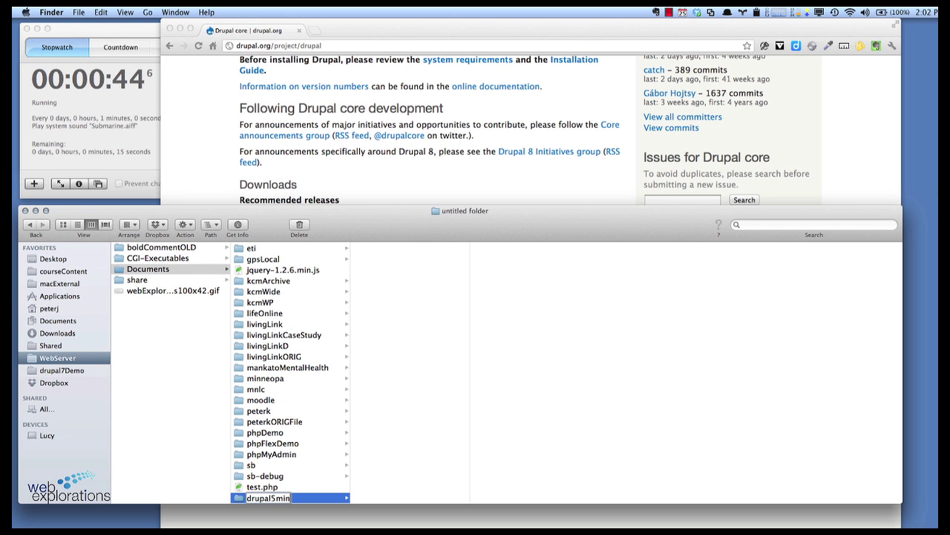
pyautogui.press('Return')
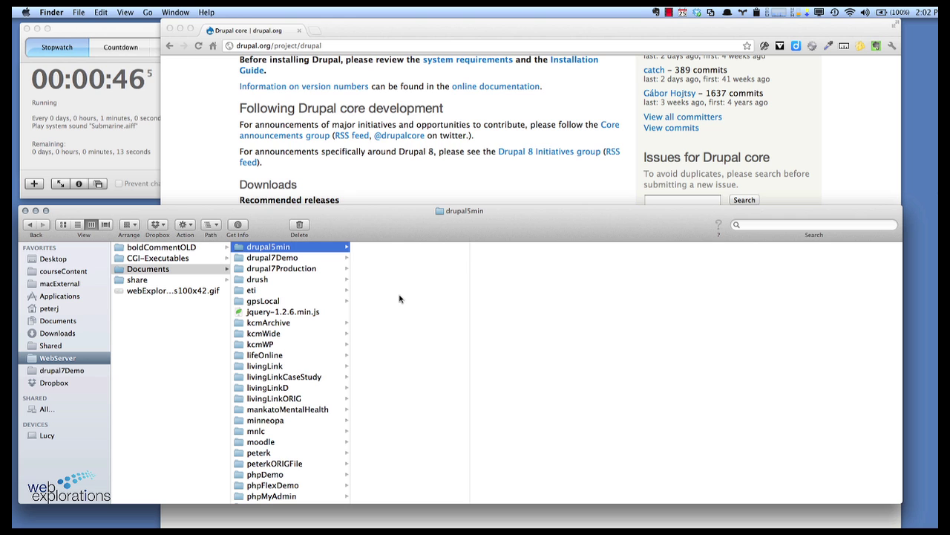
pyautogui.press('super+v')
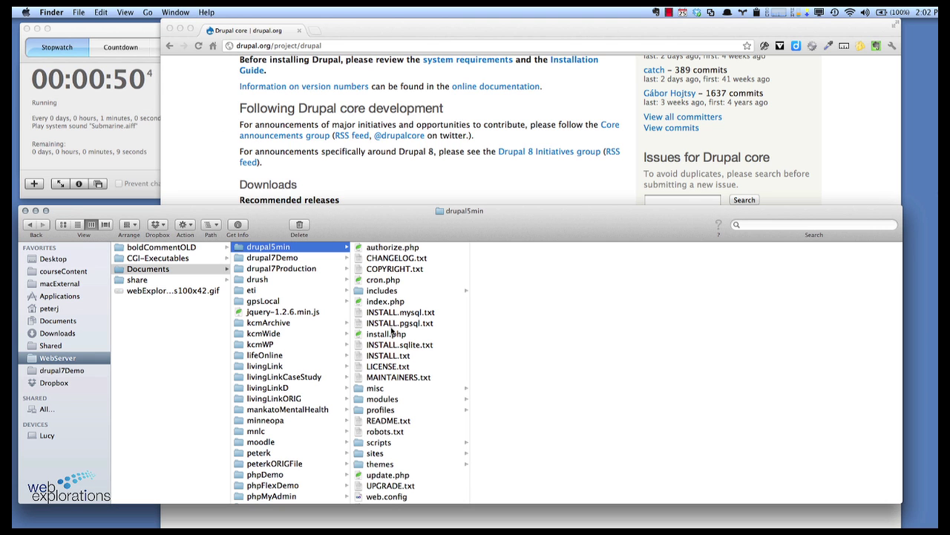
pyautogui.scroll(-2, 382, 435)
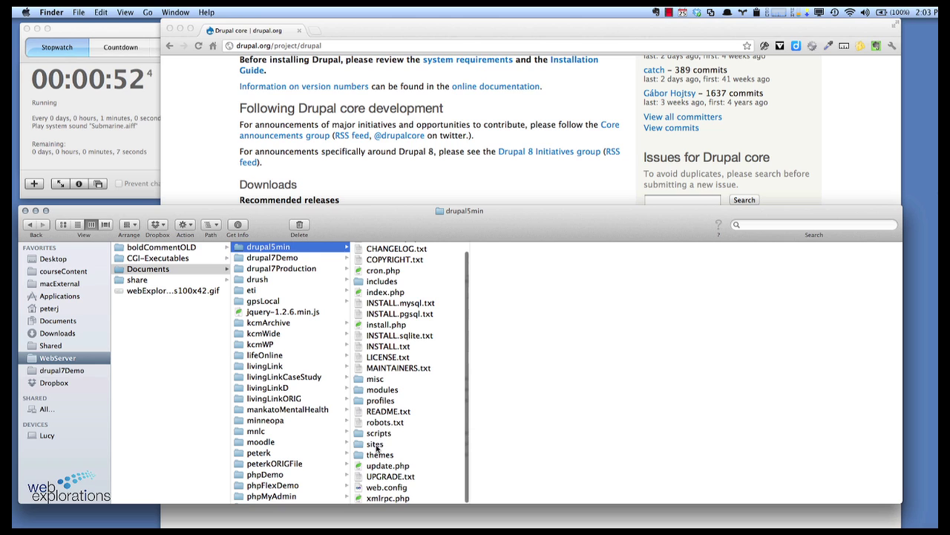
# Step: Create a new 'files' folder inside drupal5min/sites/default
pyautogui.click(375, 444)
pyautogui.click(496, 259)
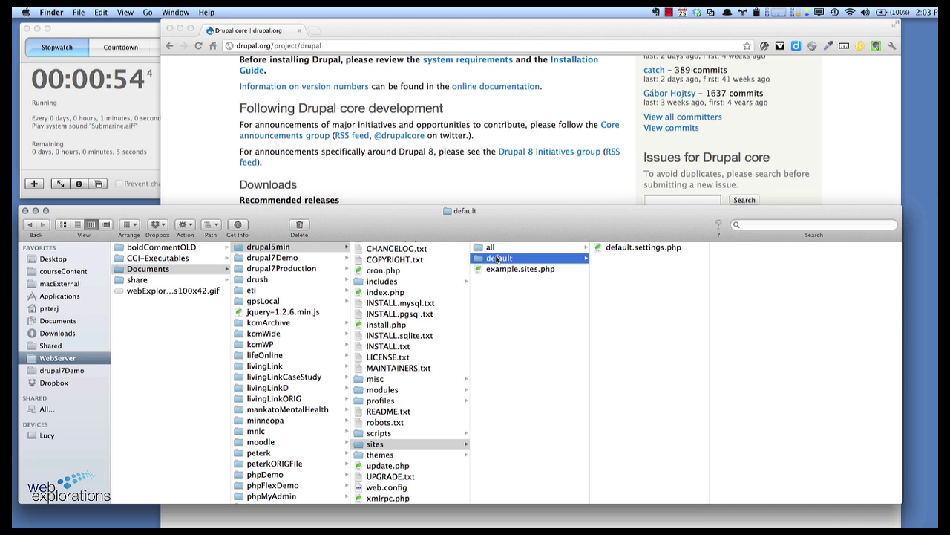
pyautogui.click(78, 12)
pyautogui.click(93, 34)
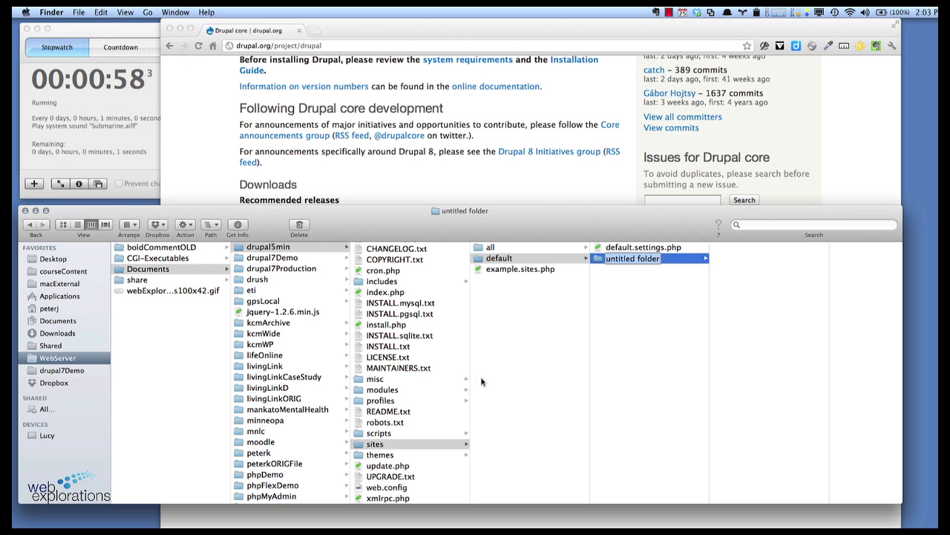
pyautogui.write('files')
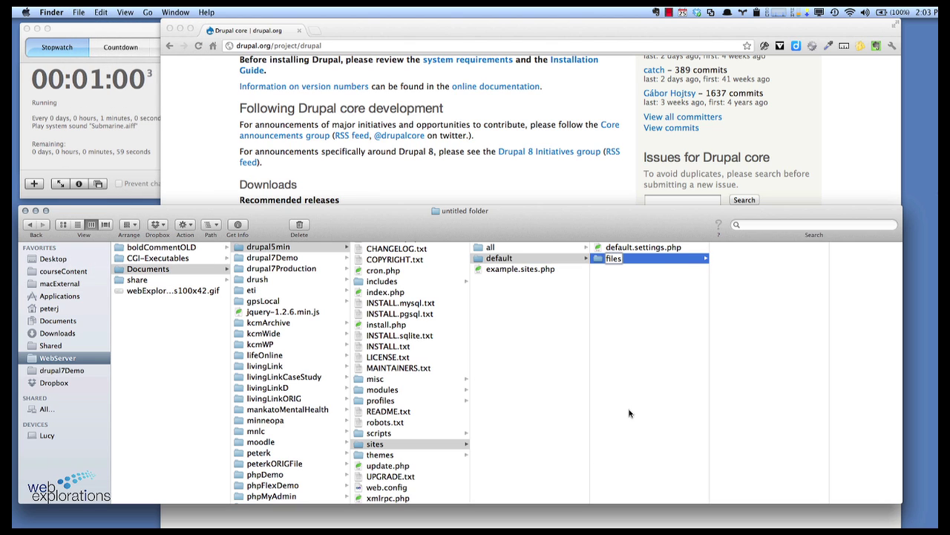
pyautogui.click(630, 413)
# Step: Duplicate default.settings.php and rename the copy to settings.php
pyautogui.click(631, 251)
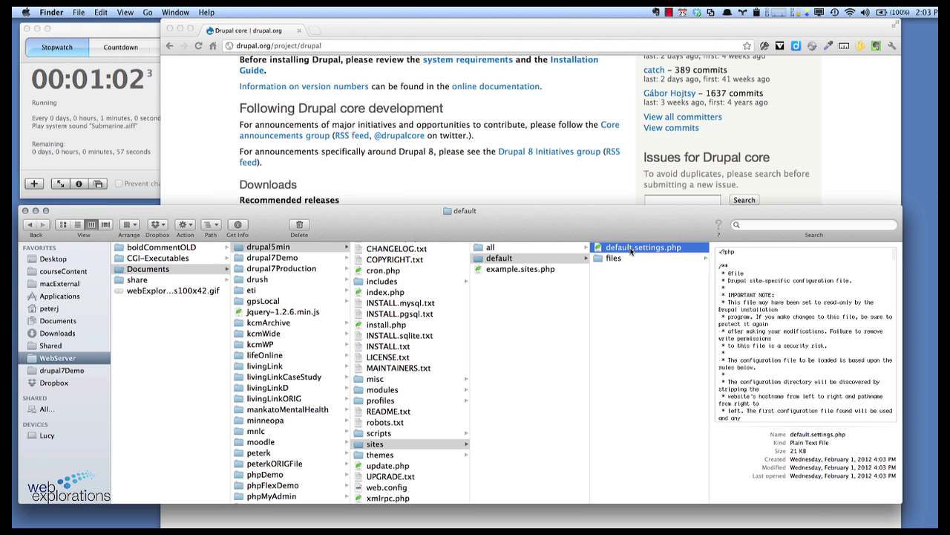
pyautogui.rightClick(630, 251)
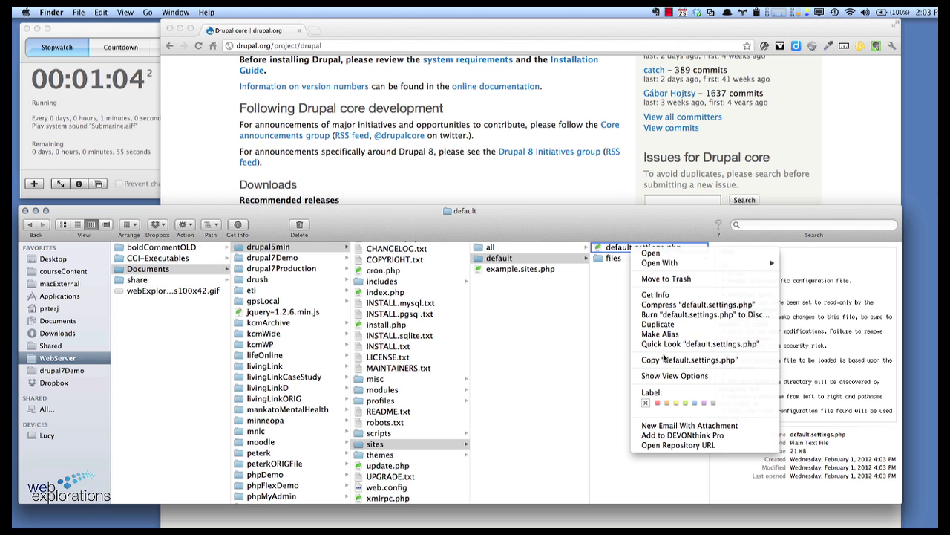
pyautogui.click(661, 325)
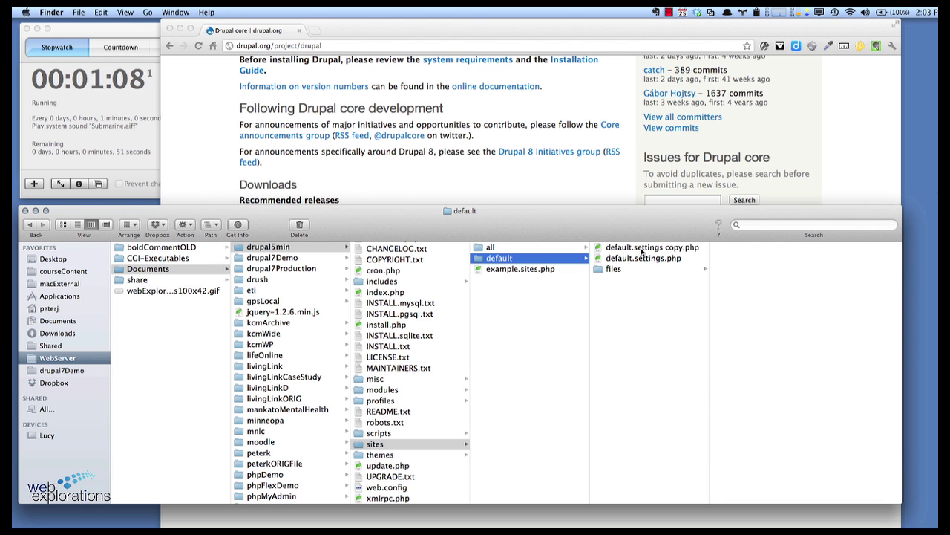
pyautogui.click(642, 252)
pyautogui.click(650, 253)
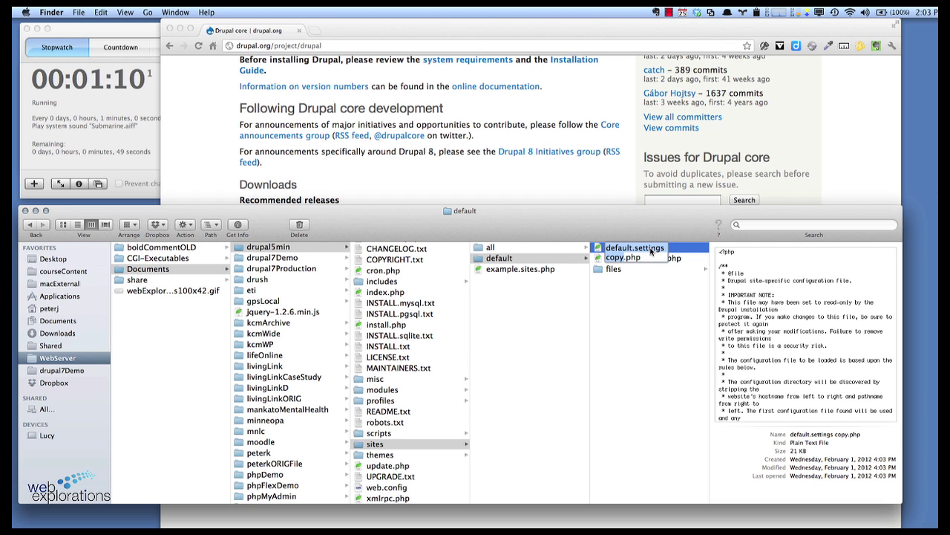
pyautogui.write('setting')
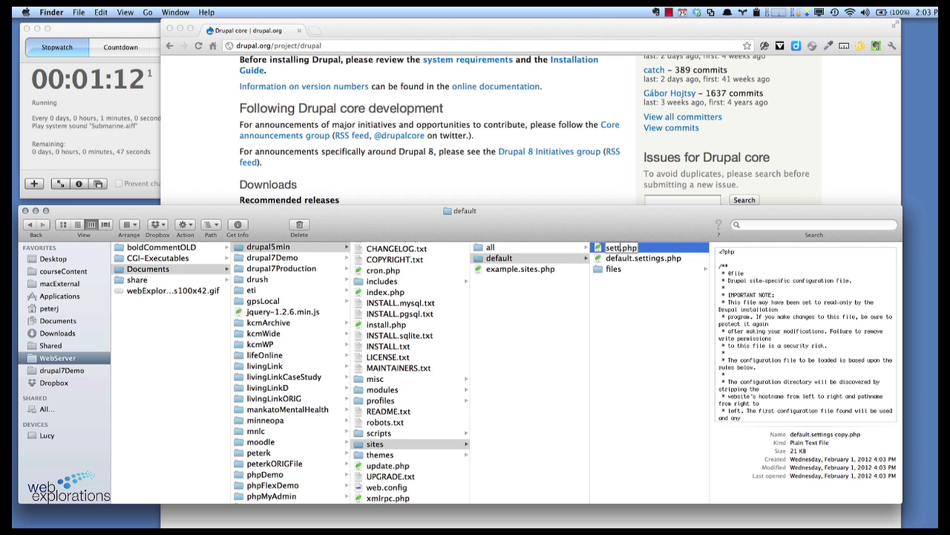
pyautogui.write('s')
pyautogui.press('Return')
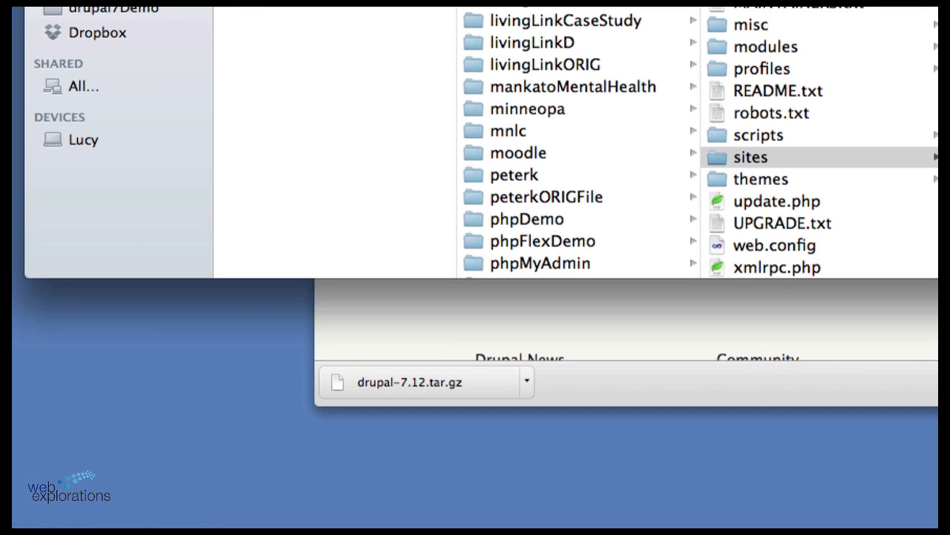
# Step: Give everyone Read & Write access to the settings.php file
pyautogui.press('super+i')
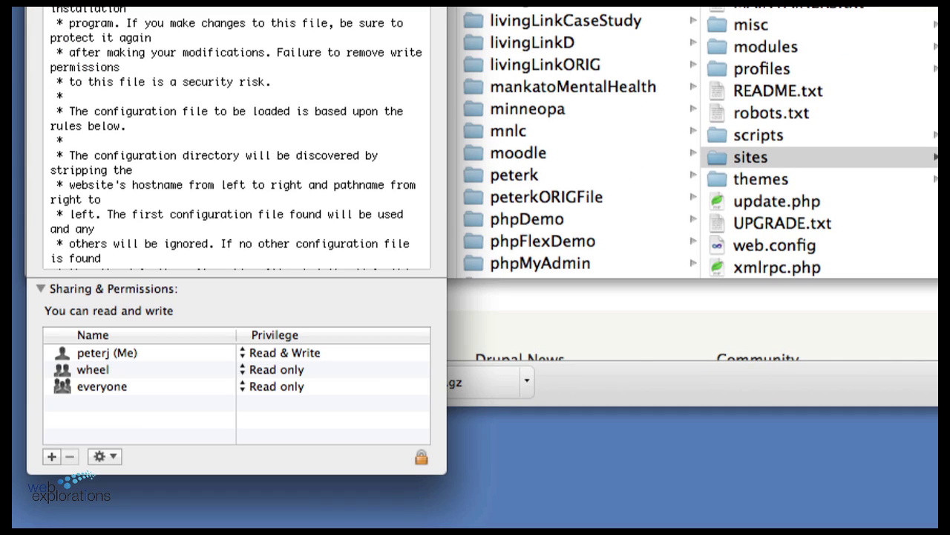
pyautogui.click(253, 387)
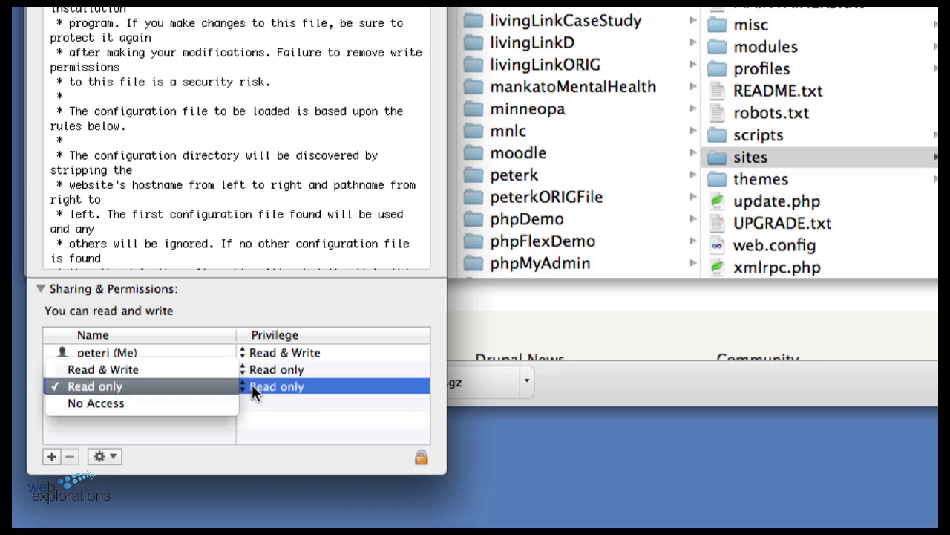
pyautogui.click(140, 370)
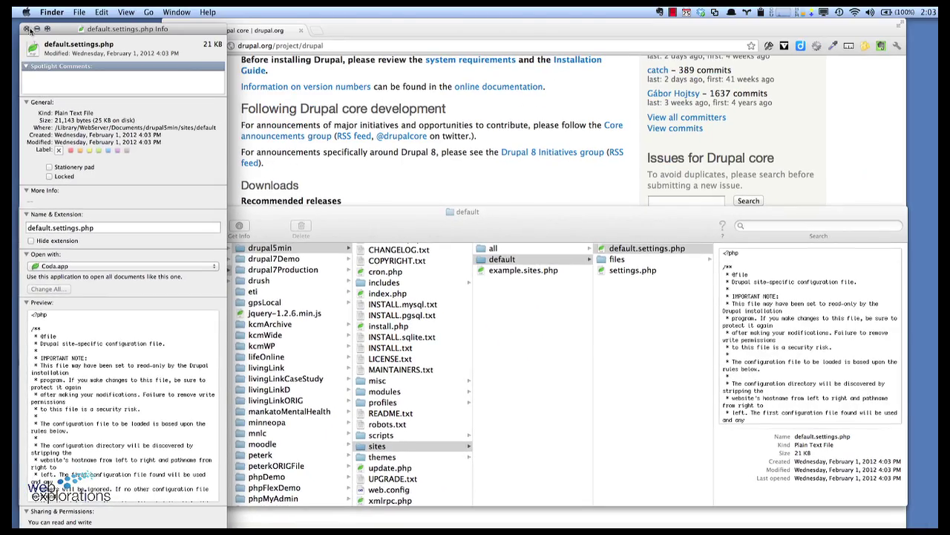
pyautogui.click(27, 28)
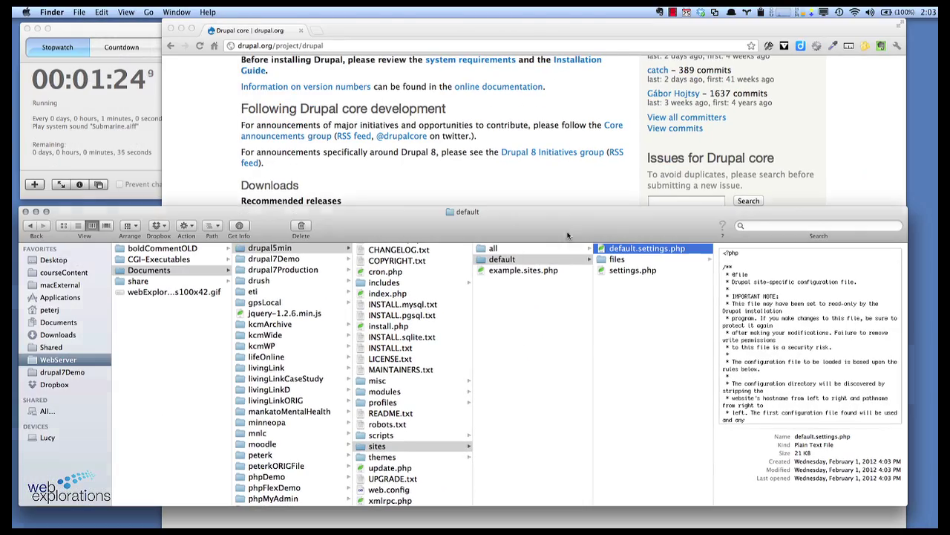
# Step: Give everyone Read & Write access to the files folder, then return to Chrome
pyautogui.click(617, 260)
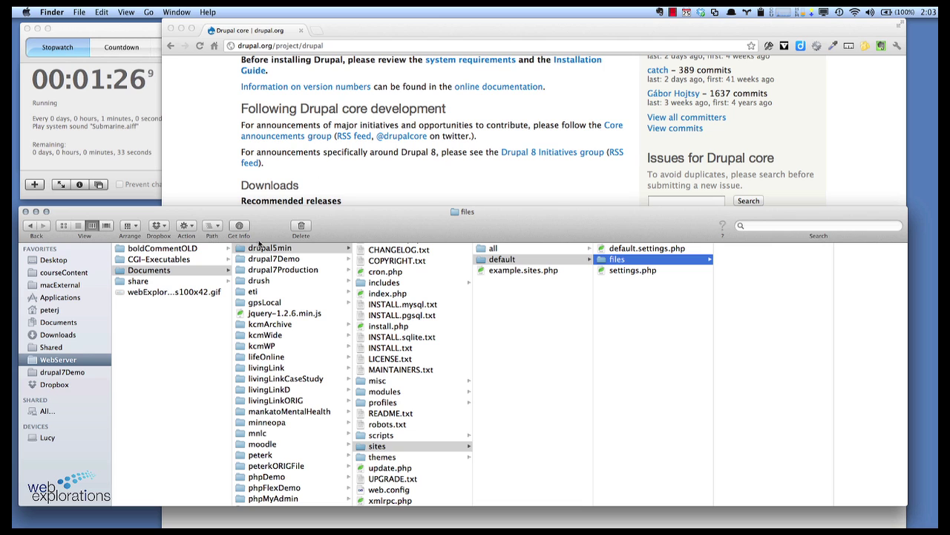
pyautogui.click(239, 227)
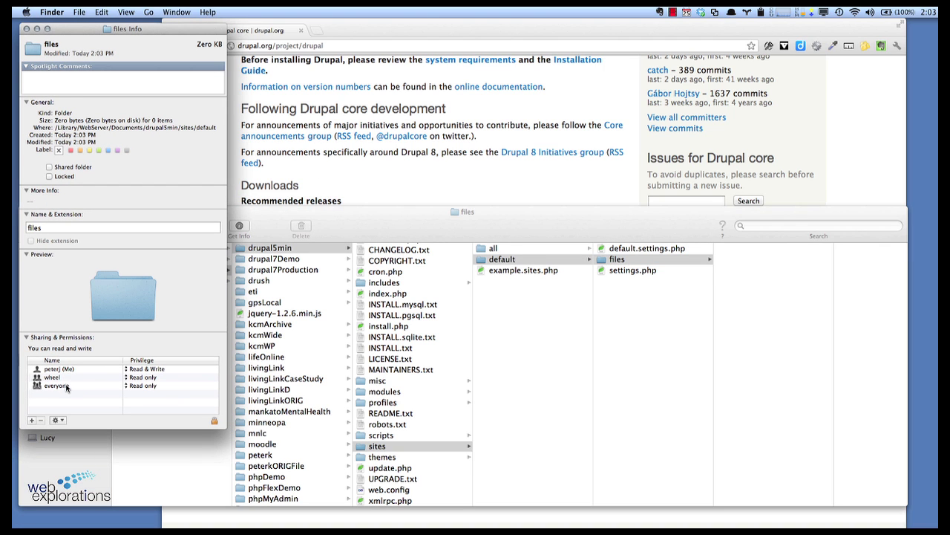
pyautogui.click(67, 388)
pyautogui.click(148, 389)
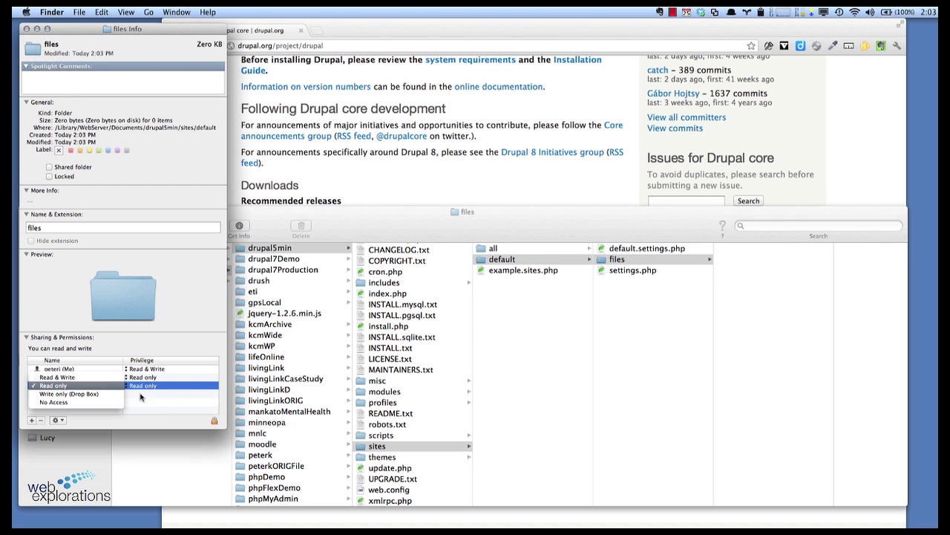
pyautogui.click(75, 378)
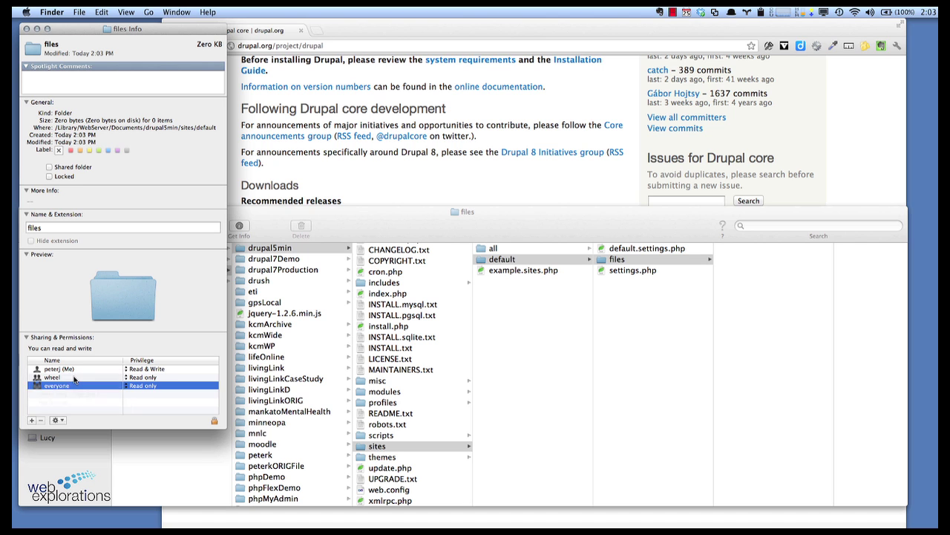
pyautogui.click(26, 29)
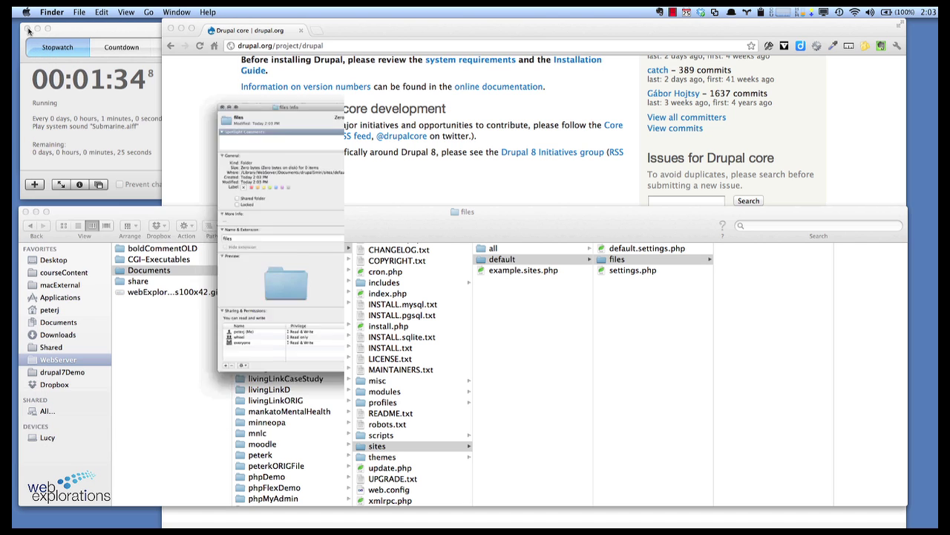
pyautogui.click(330, 145)
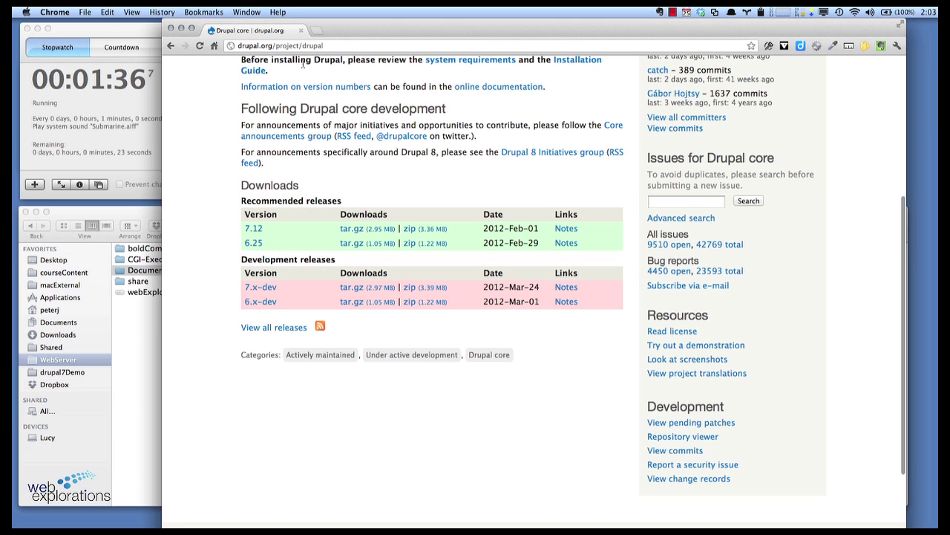
# Step: Log in to phpMyAdmin at localhost/phpmyadmin and create a database named drupal5min
pyautogui.click(297, 51)
pyautogui.write('loc')
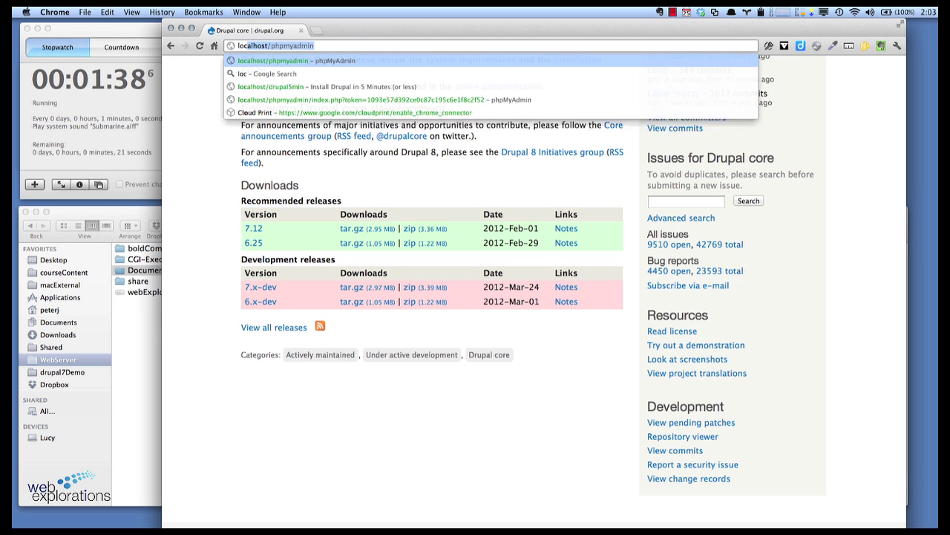
pyautogui.write('alhost/phpmyadmin')
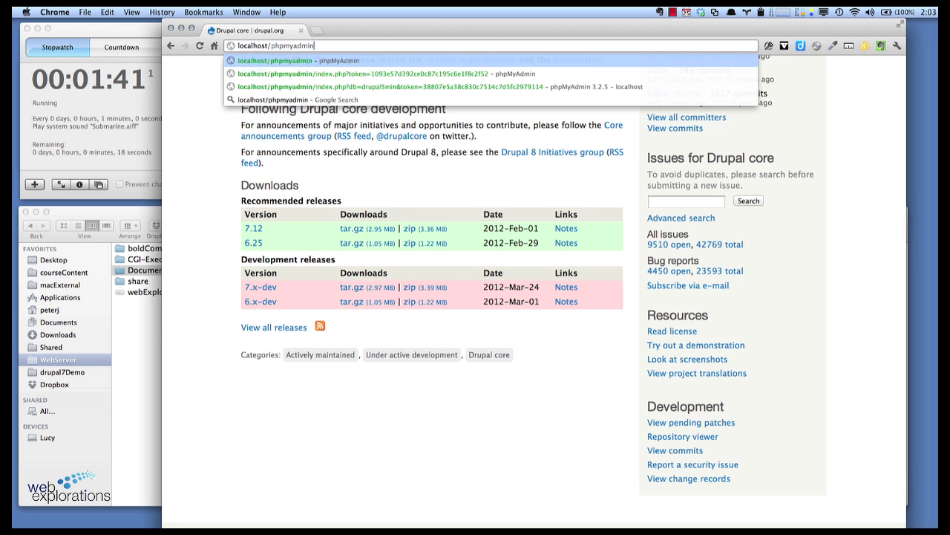
pyautogui.press('Return')
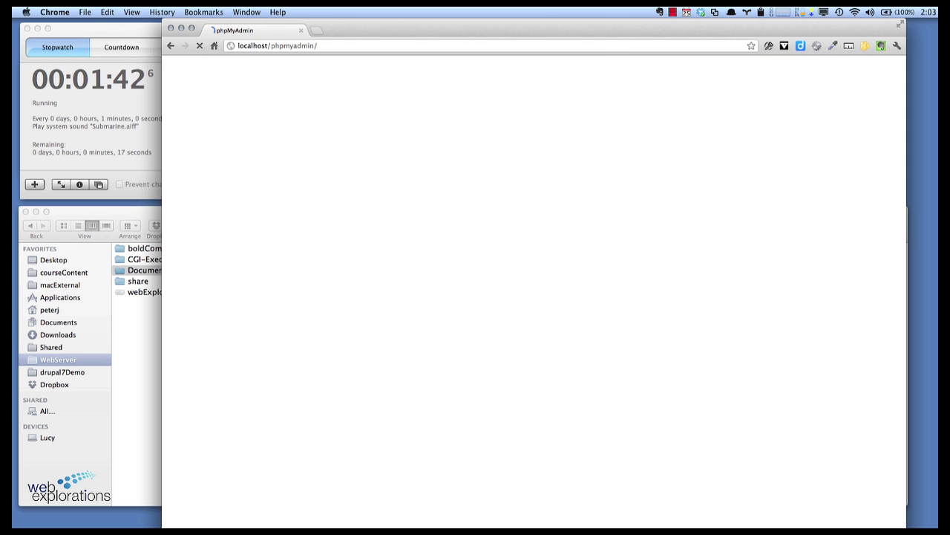
pyautogui.click(643, 263)
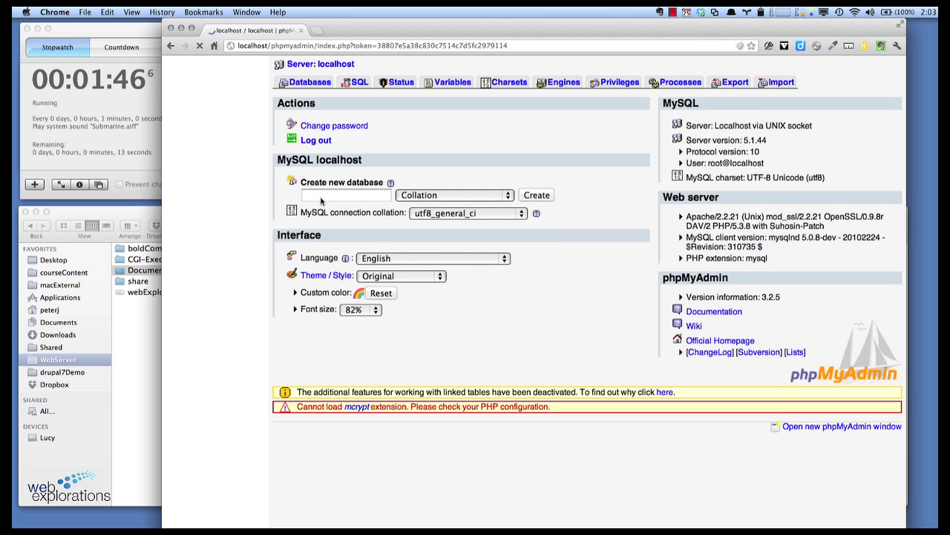
pyautogui.click(322, 197)
pyautogui.write('drupal')
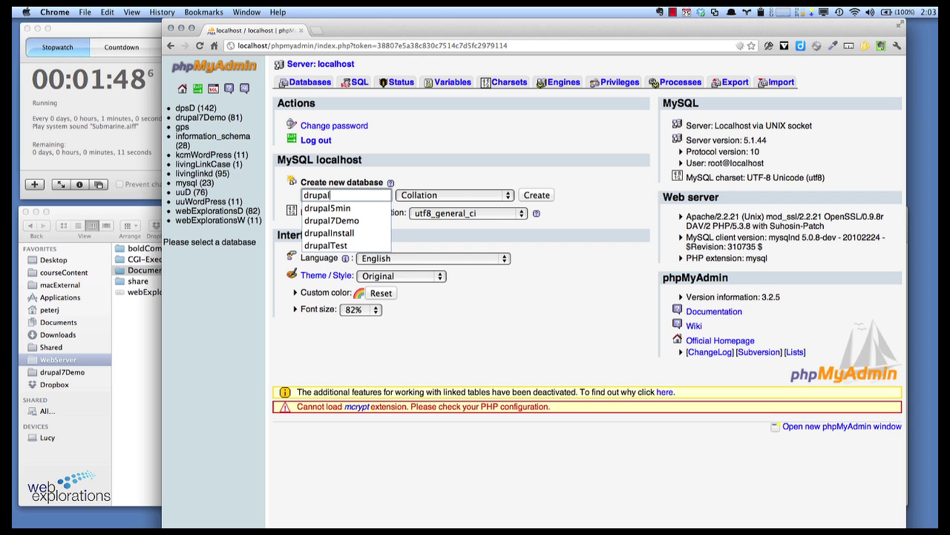
pyautogui.write('5min')
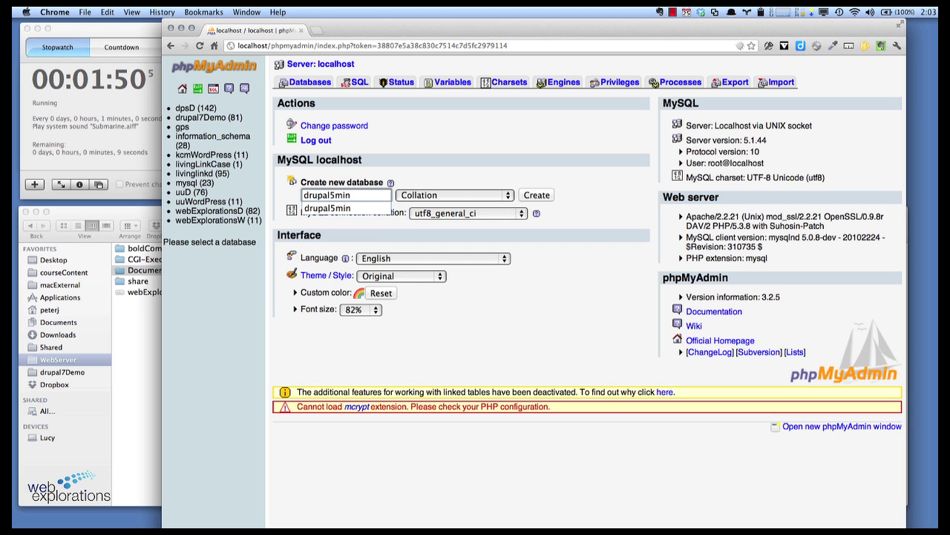
pyautogui.click(543, 199)
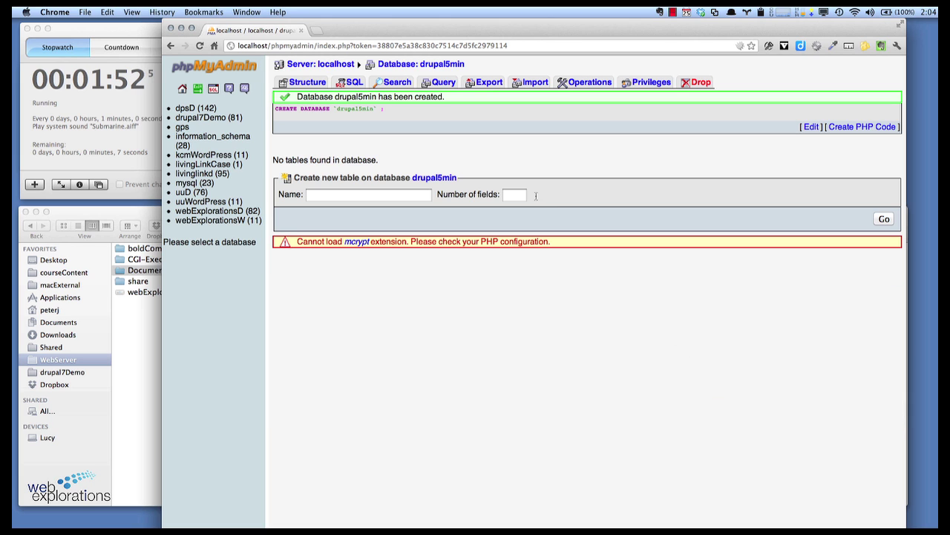
# Step: Open localhost/drupal5min and choose the Standard installation profile
pyautogui.click(325, 45)
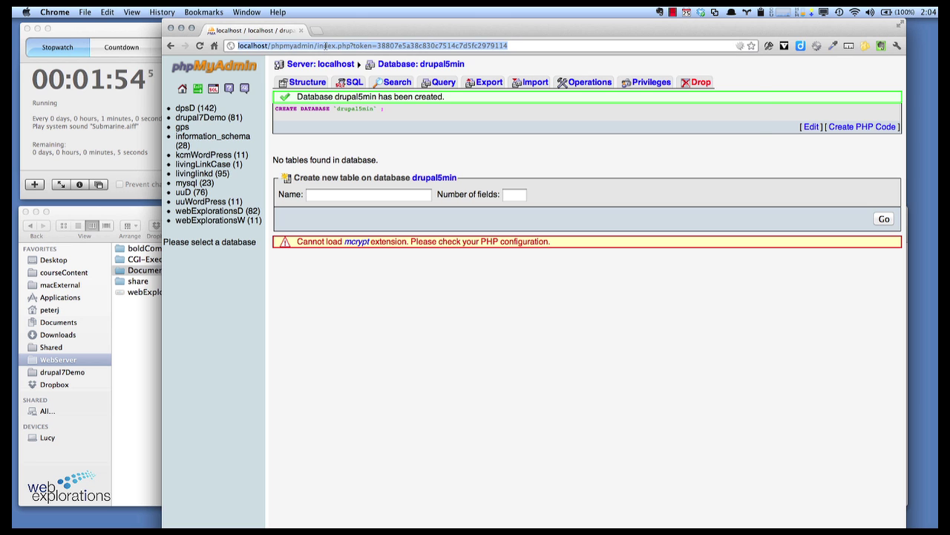
pyautogui.write('drupa')
pyautogui.press('BackSpace')
pyautogui.press('BackSpace')
pyautogui.press('BackSpace')
pyautogui.press('BackSpace')
pyautogui.press('BackSpace')
pyautogui.press('BackSpace')
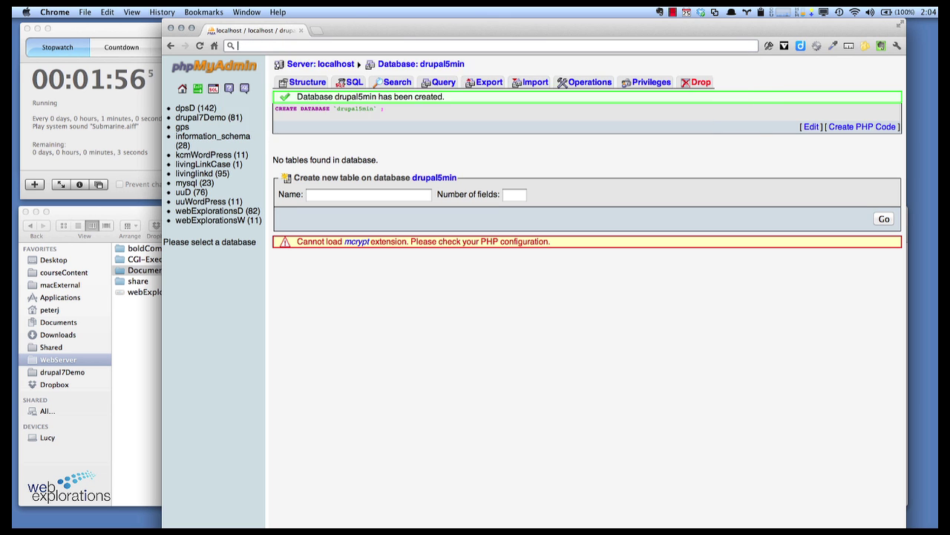
pyautogui.write('localhost/')
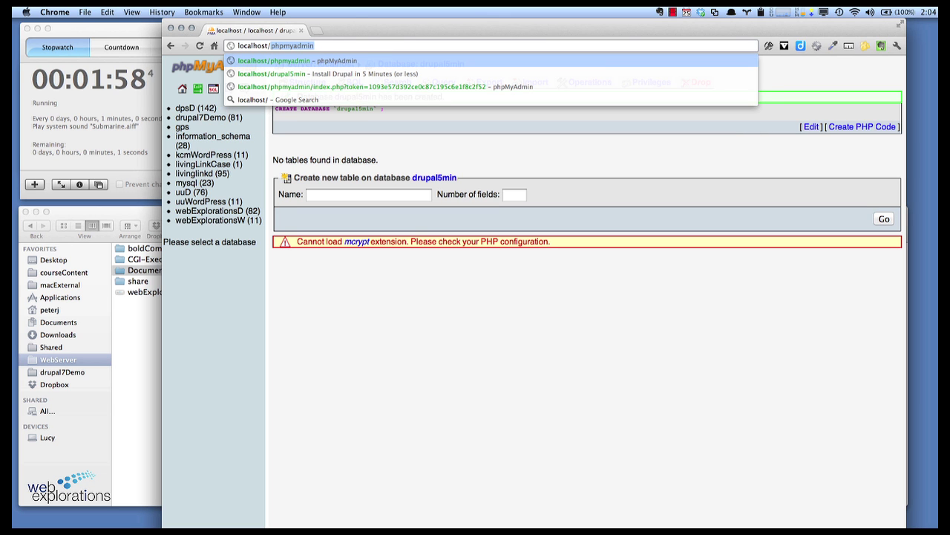
pyautogui.write('drupa')
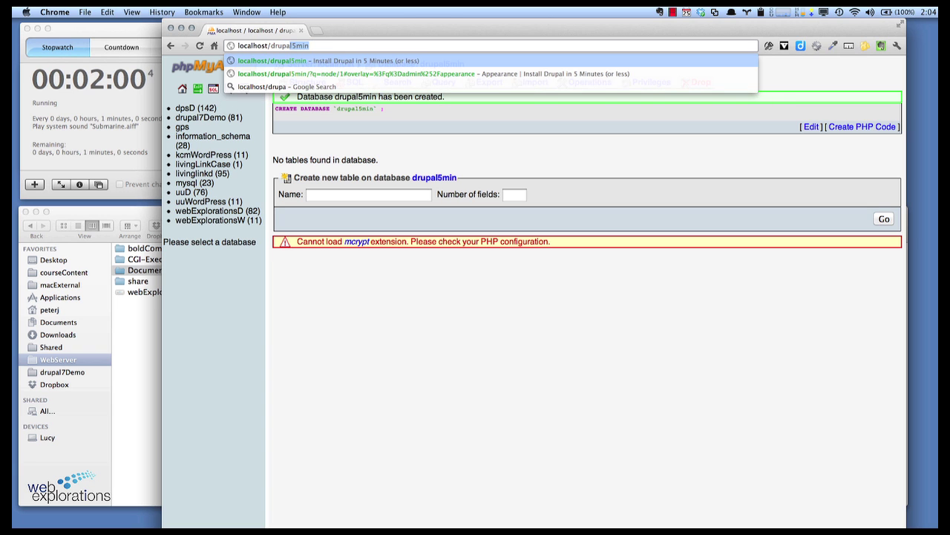
pyautogui.write('l5m')
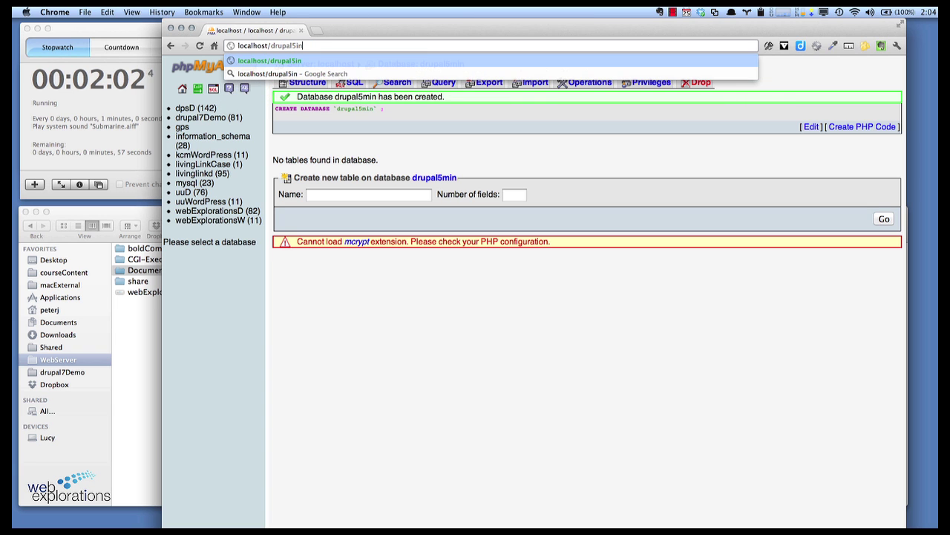
pyautogui.press('Return')
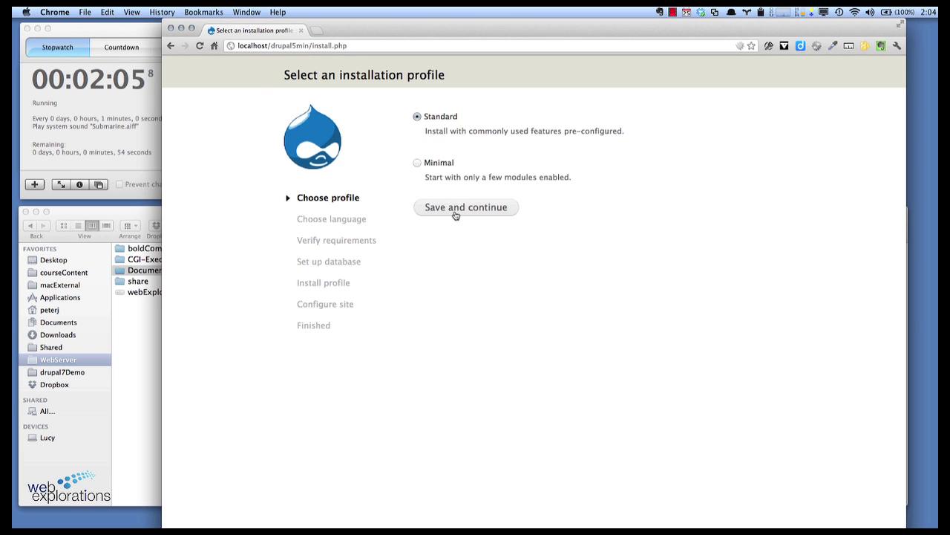
pyautogui.click(455, 208)
# Step: Choose English as the installer language, then show settings.php's info in Finder
pyautogui.click(447, 166)
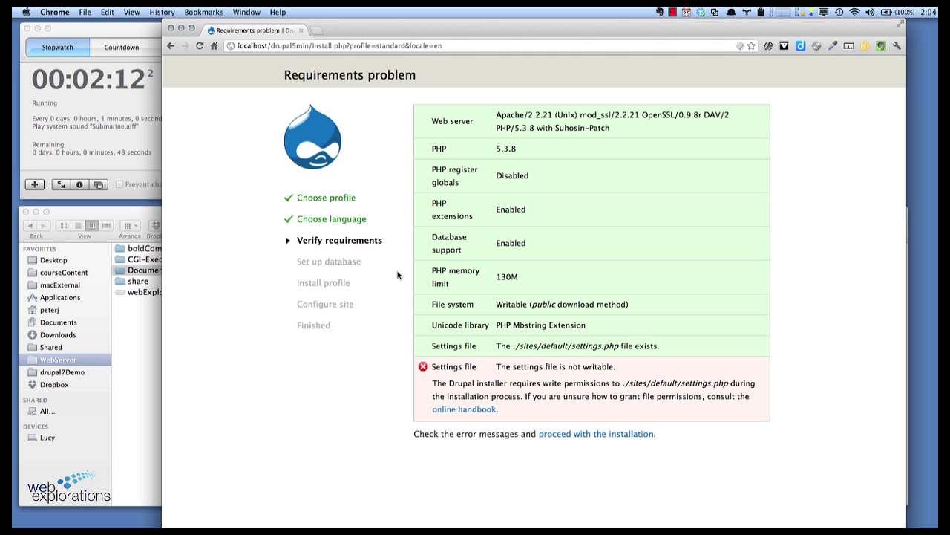
pyautogui.click(144, 325)
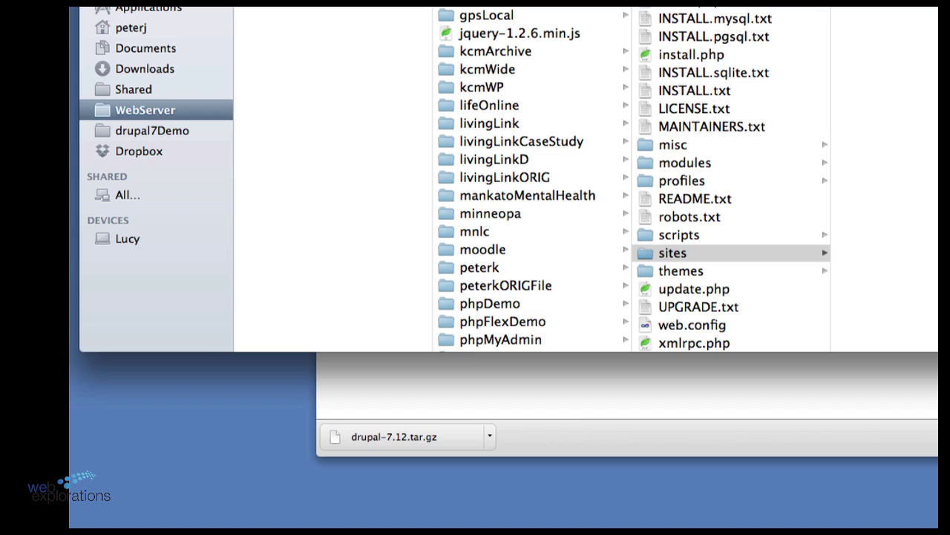
pyautogui.press('super+i')
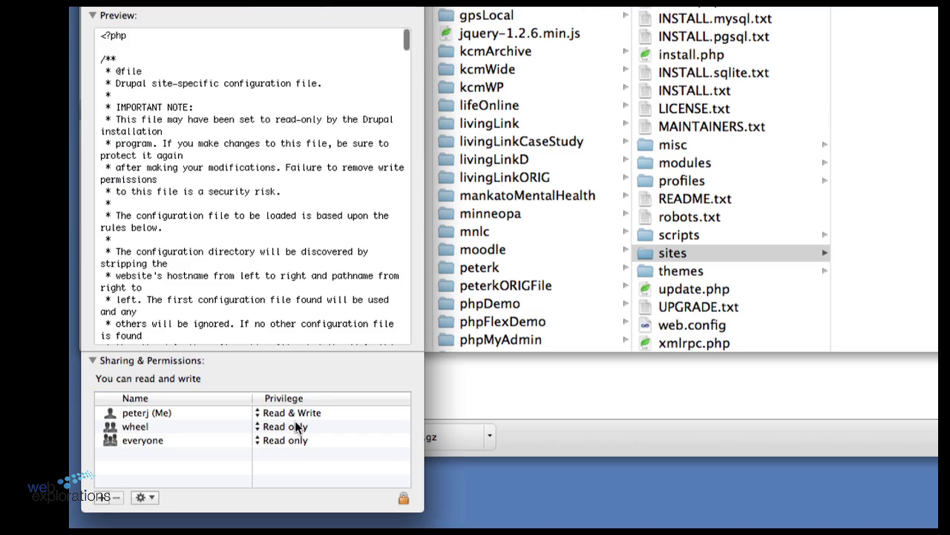
# Step: Check everyone's privilege on settings.php, close its info, and return to the Drupal requirements page
pyautogui.click(286, 440)
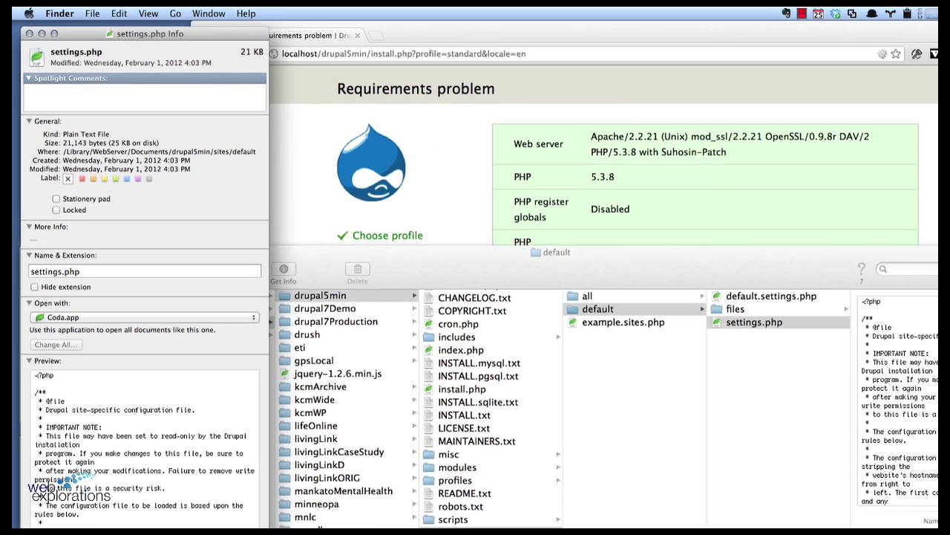
pyautogui.click(29, 33)
pyautogui.click(467, 156)
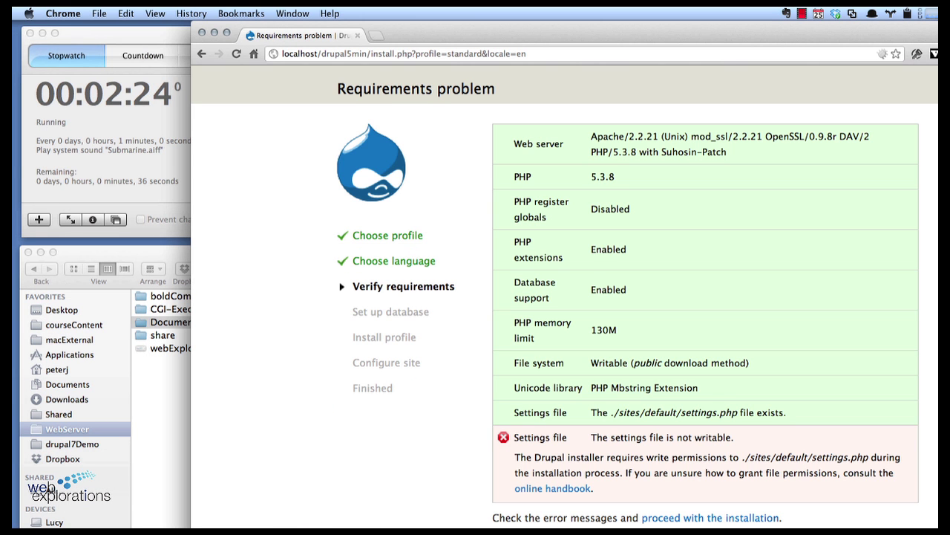
# Step: Proceed past the warning and set database drupal5min, username root and its password
pyautogui.click(684, 518)
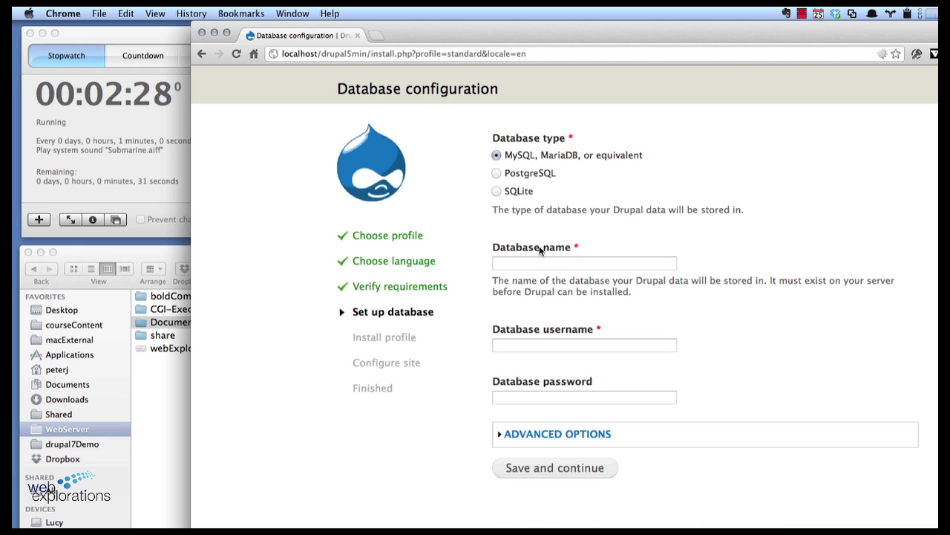
pyautogui.click(531, 268)
pyautogui.write('dr')
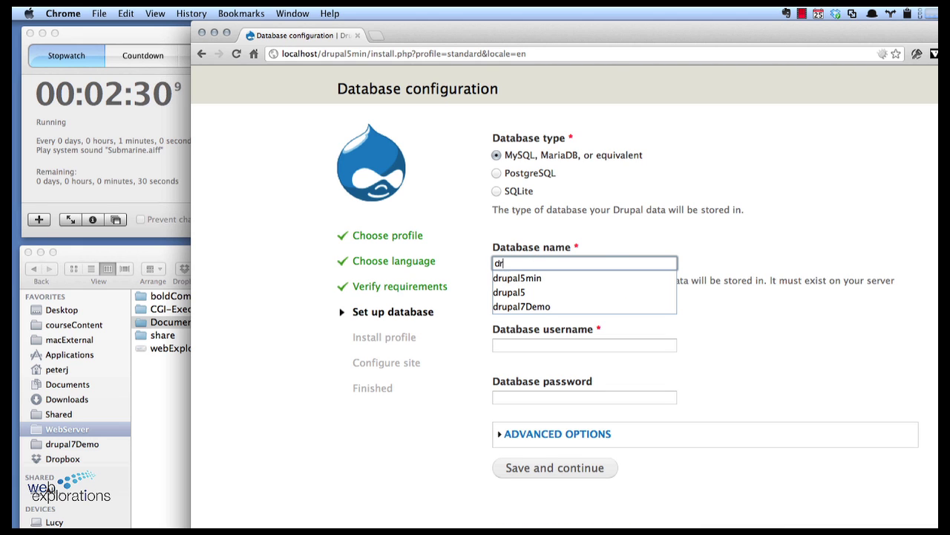
pyautogui.write('upal5min')
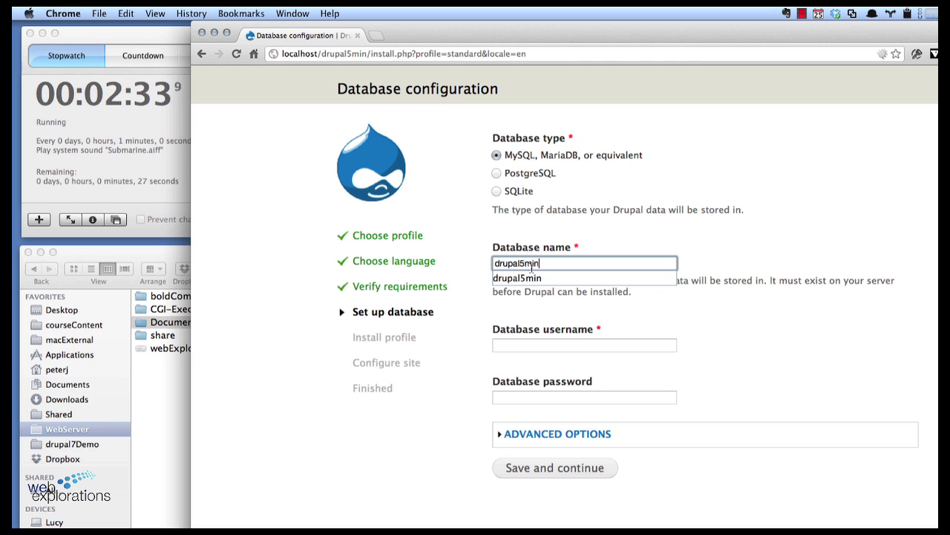
pyautogui.press('Down')
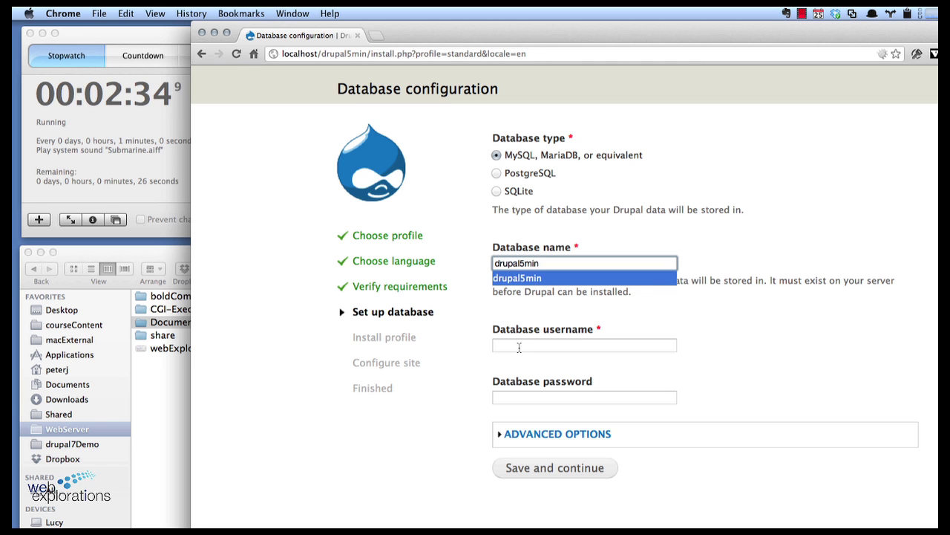
pyautogui.click(520, 345)
pyautogui.write('root')
pyautogui.press('Tab')
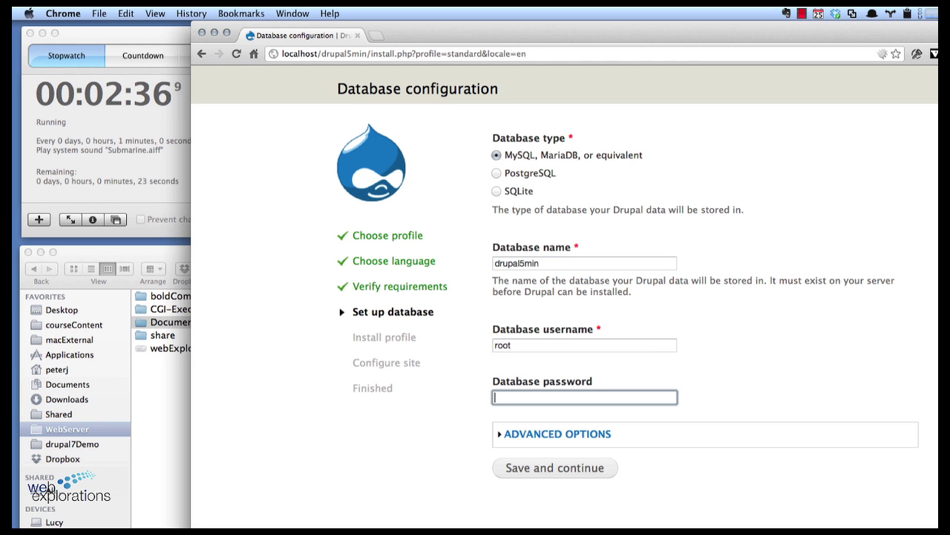
pyautogui.write('roo')
pyautogui.click(531, 473)
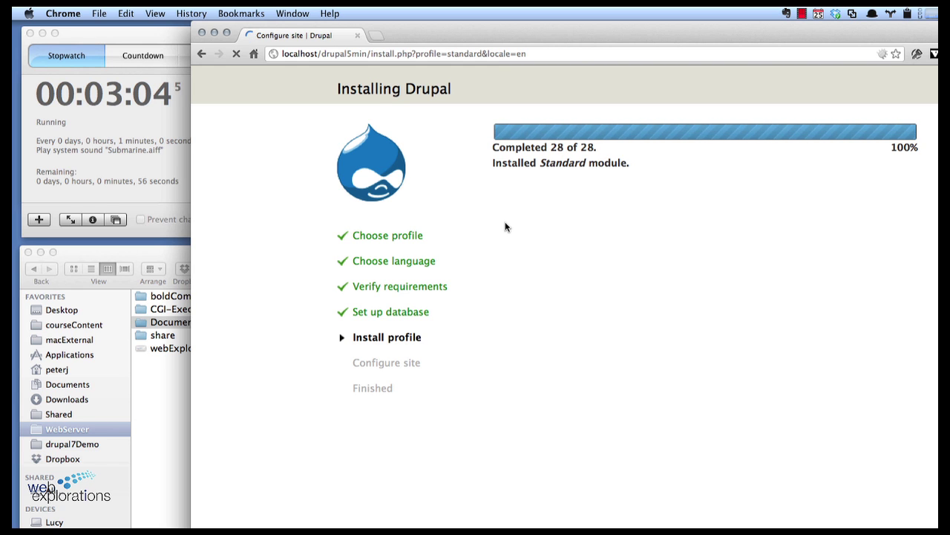
# Step: Name the site 'Install Drupal in 5 Minutes (or less)' and enter the site e-mail address
pyautogui.click(549, 278)
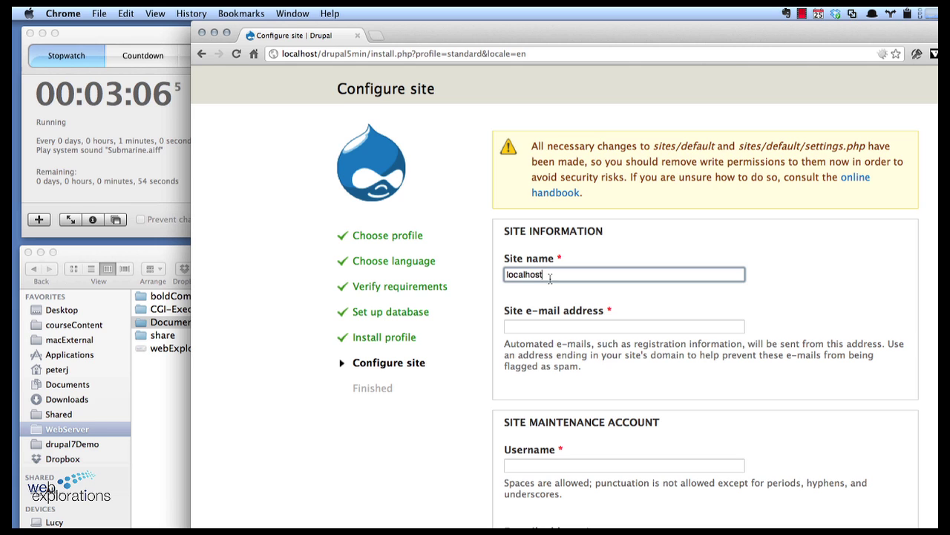
pyautogui.press('BackSpace')
pyautogui.press('BackSpace')
pyautogui.press('BackSpace')
pyautogui.press('BackSpace')
pyautogui.press('BackSpace')
pyautogui.press('BackSpace')
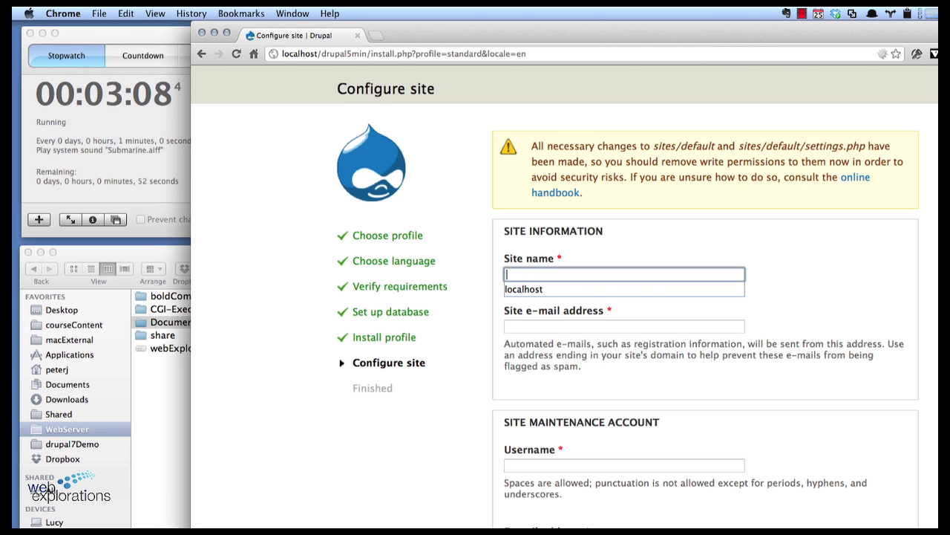
pyautogui.write('Install Dr')
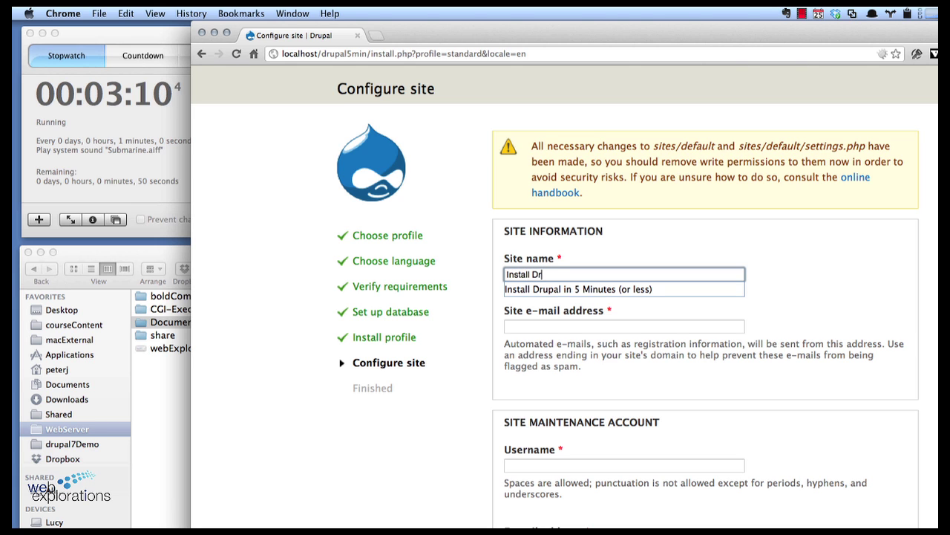
pyautogui.write('upal in 5 M')
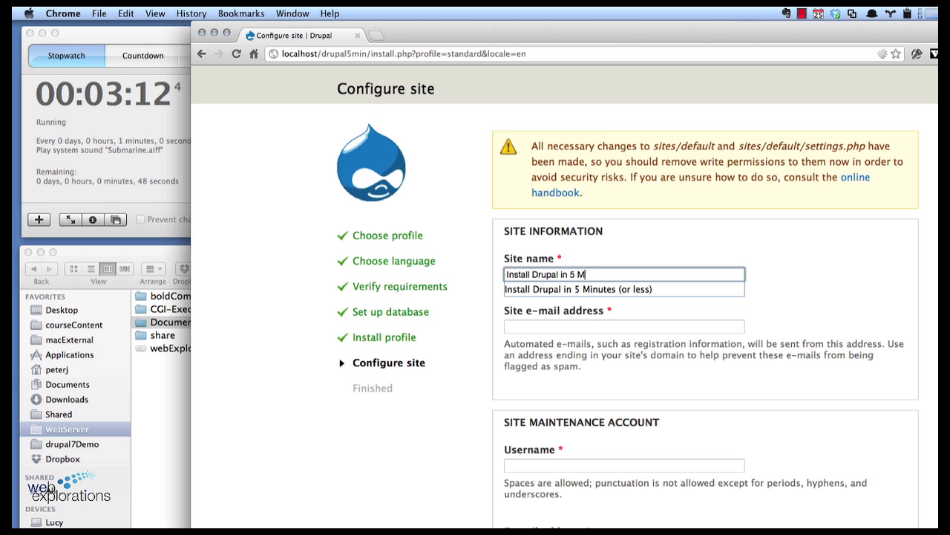
pyautogui.write('inutes (or less')
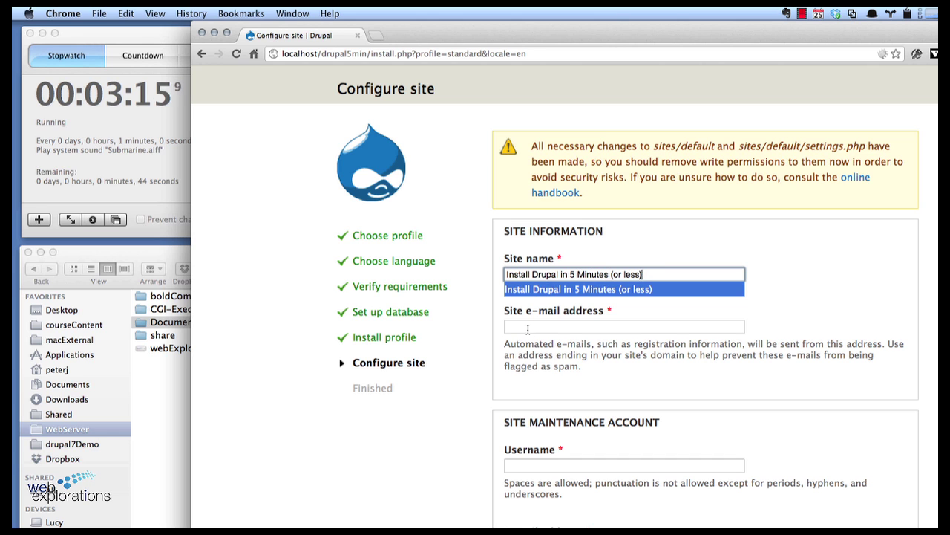
pyautogui.click(528, 329)
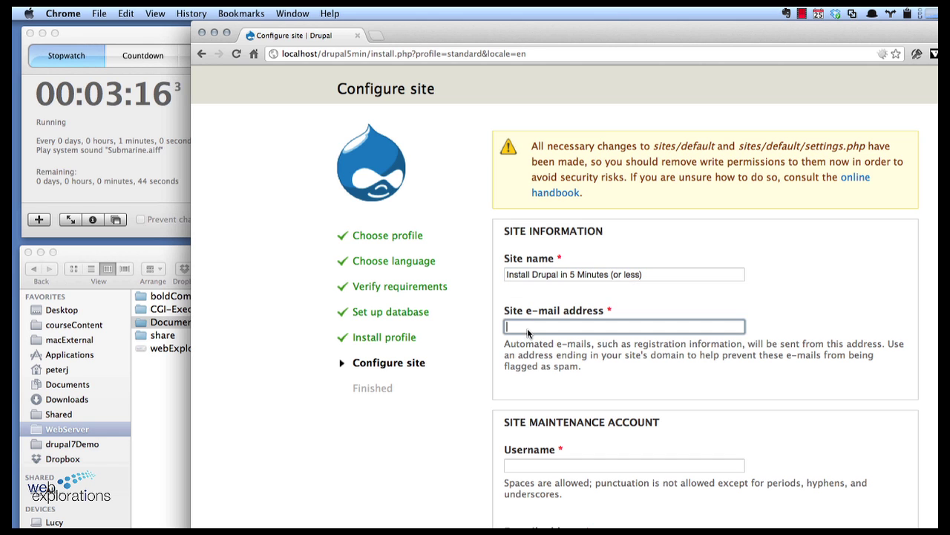
pyautogui.write('peterk')
pyautogui.press('Down')
pyautogui.click(531, 343)
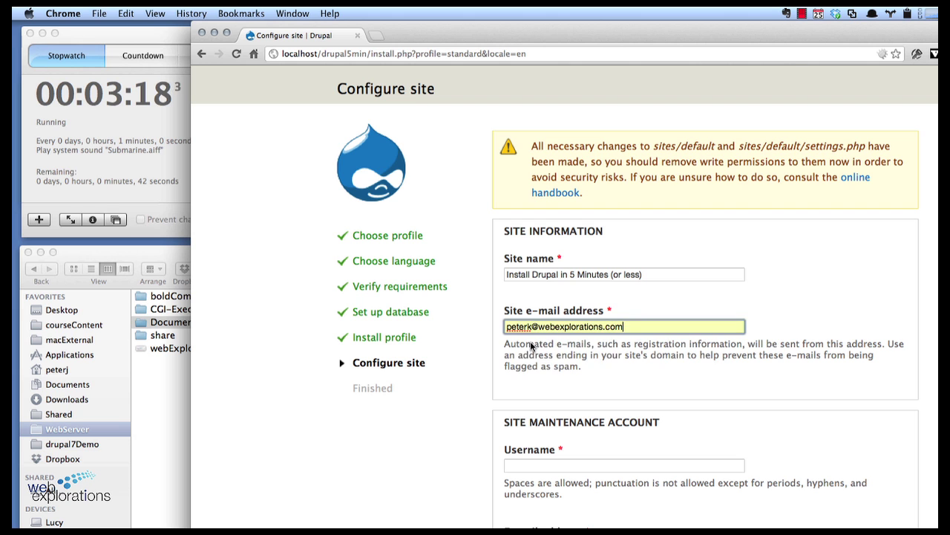
# Step: Enter the maintenance account username and its password, confirming the password
pyautogui.click(544, 463)
pyautogui.write('peter')
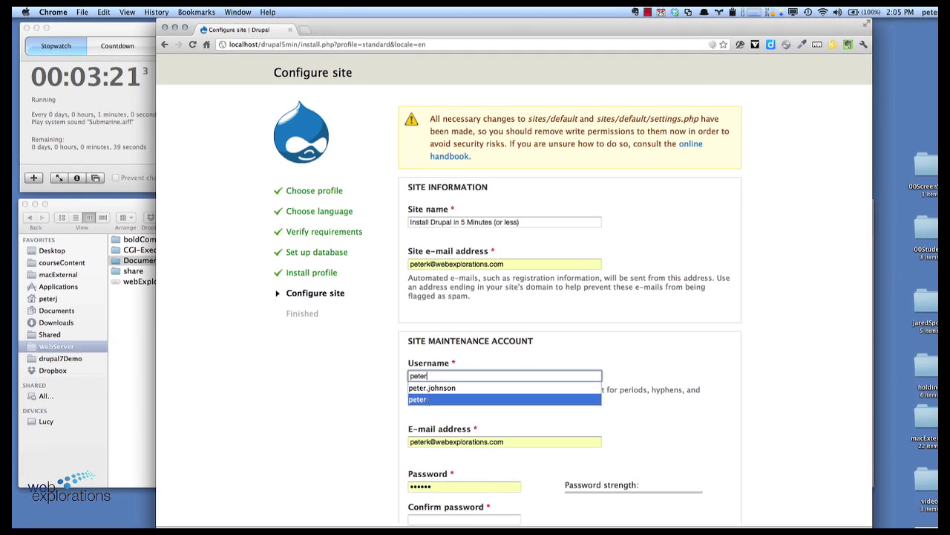
pyautogui.click(511, 463)
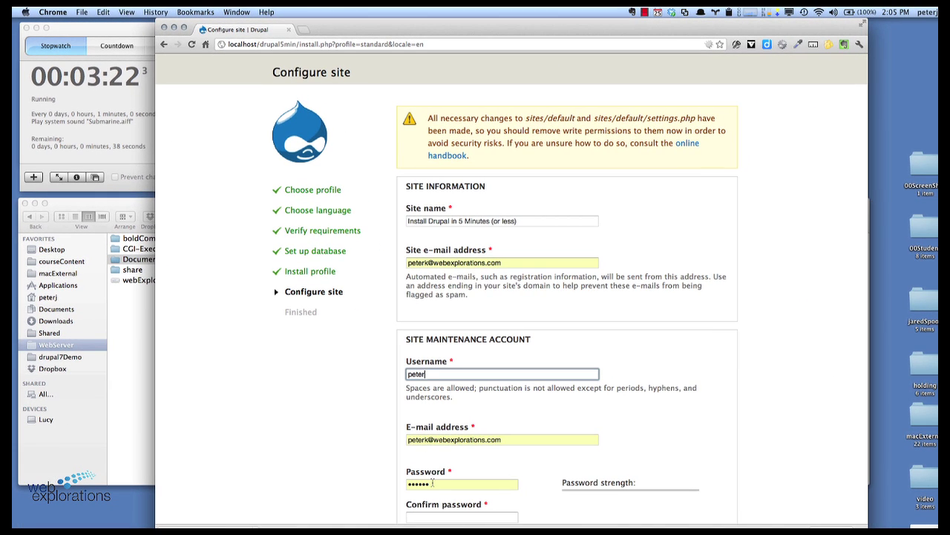
pyautogui.click(505, 534)
pyautogui.press('BackSpace')
pyautogui.press('BackSpace')
pyautogui.press('BackSpace')
pyautogui.press('BackSpace')
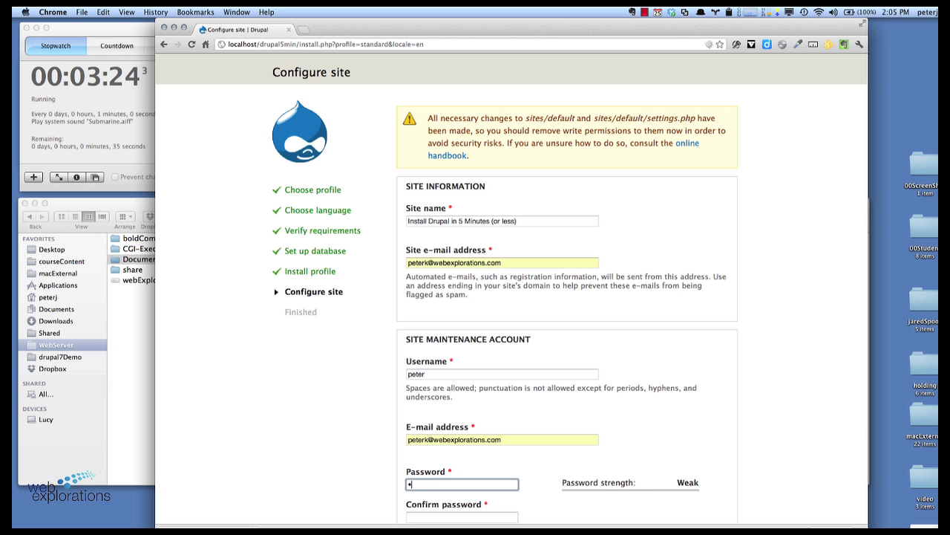
pyautogui.write('upal')
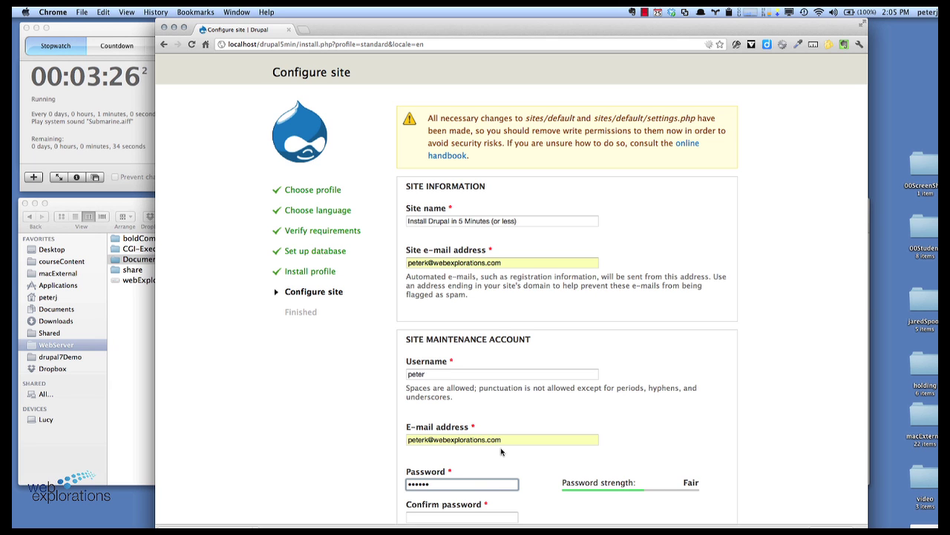
pyautogui.scroll(-5, 502, 451)
pyautogui.scroll(-1, 501, 451)
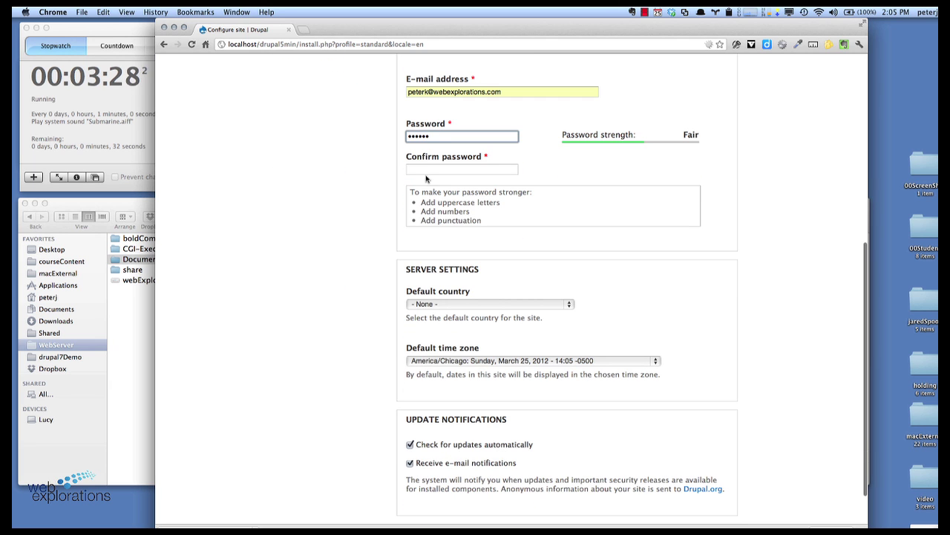
pyautogui.click(420, 169)
pyautogui.write('drupal')
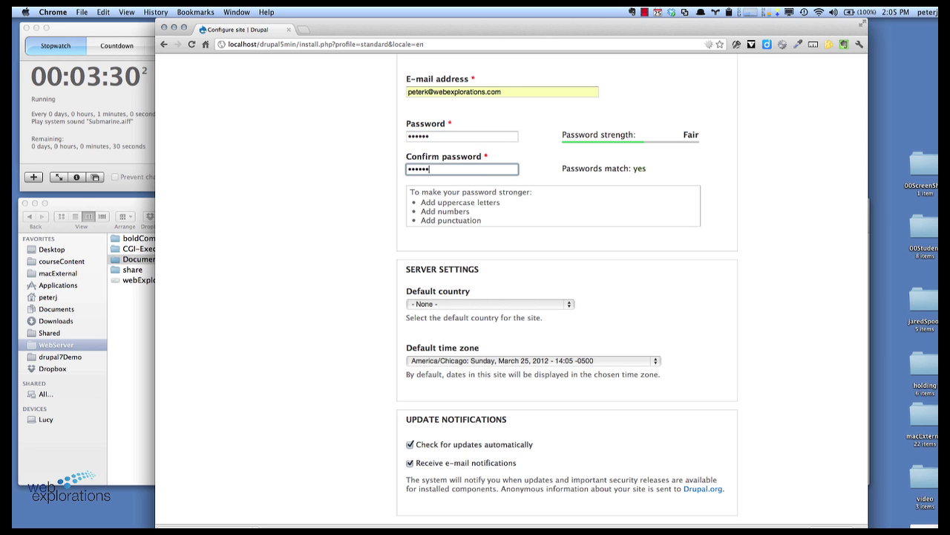
# Step: Set default country to United States, turn off update checks, and save the configuration
pyautogui.click(446, 304)
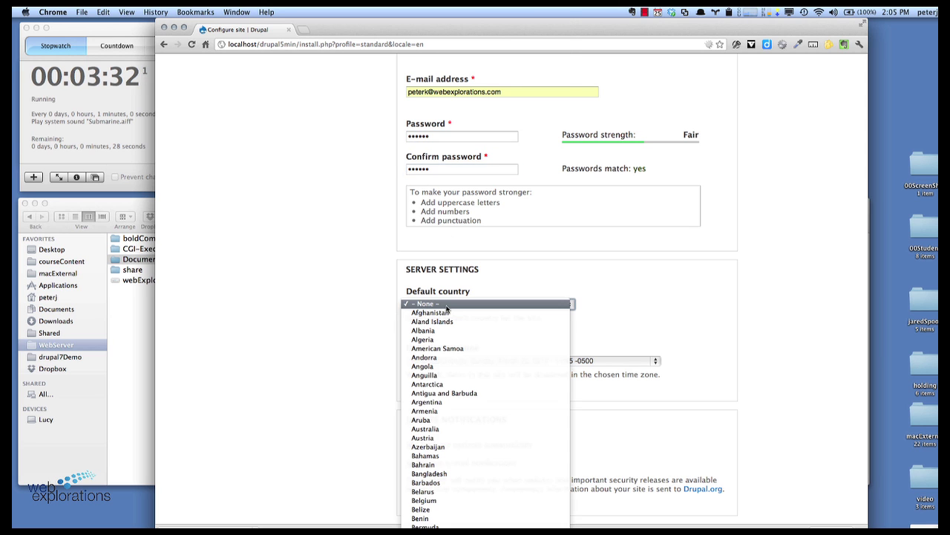
pyautogui.scroll(-15, 446, 309)
pyautogui.scroll(-3, 447, 309)
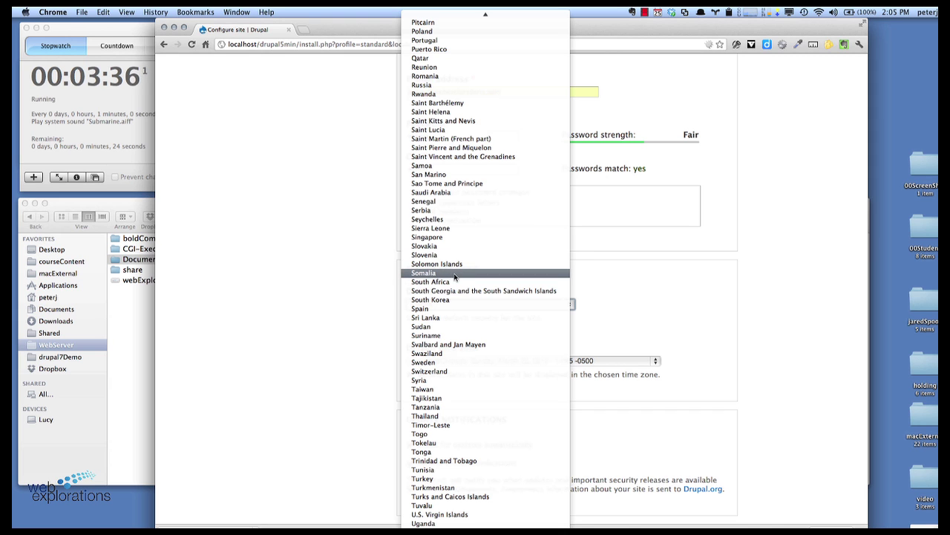
pyautogui.write('un')
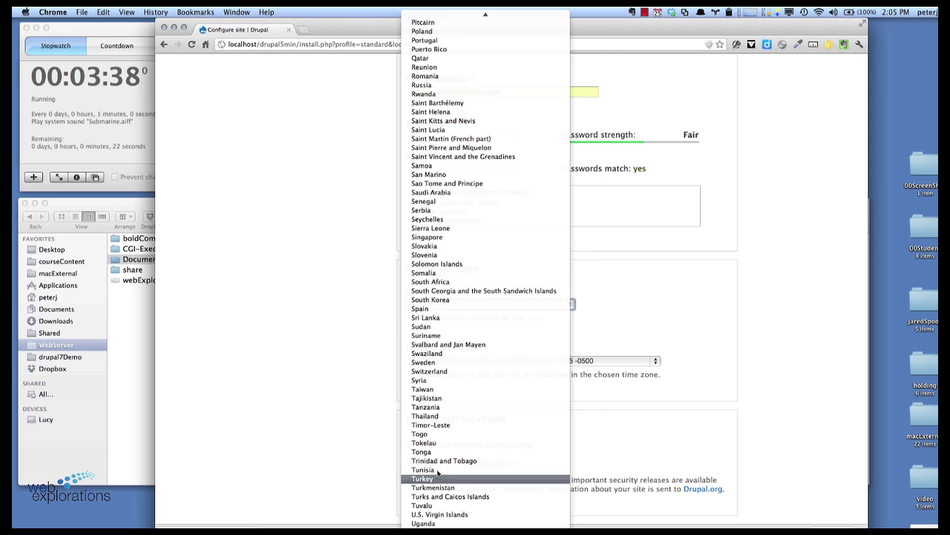
pyautogui.click(439, 531)
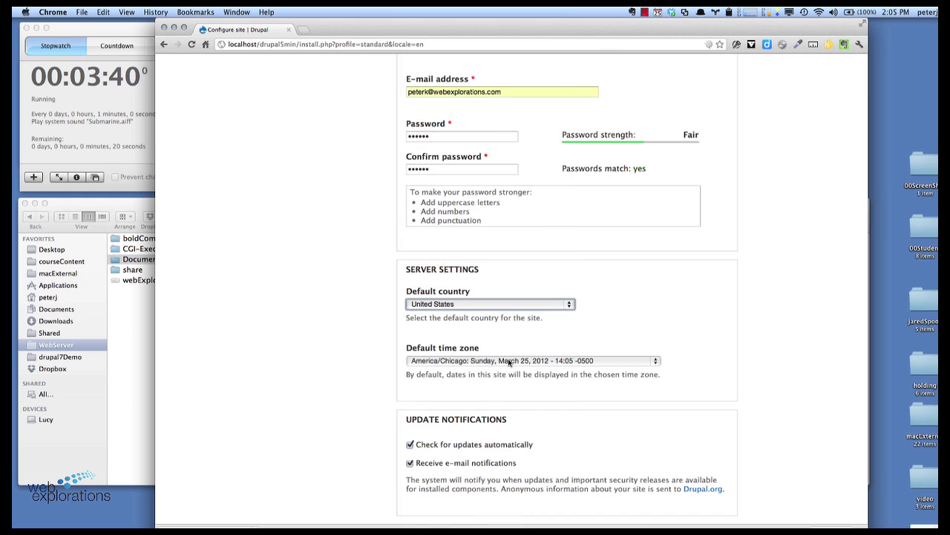
pyautogui.click(409, 445)
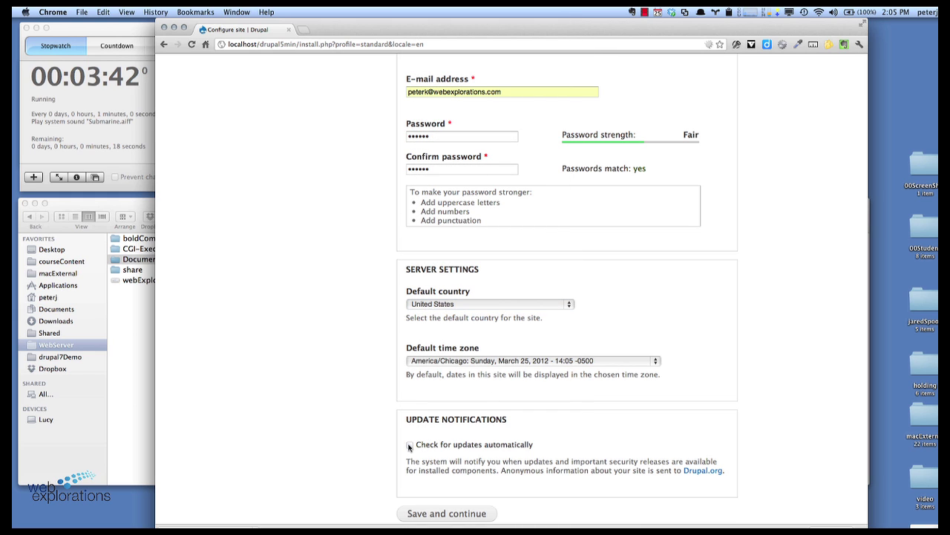
pyautogui.click(437, 514)
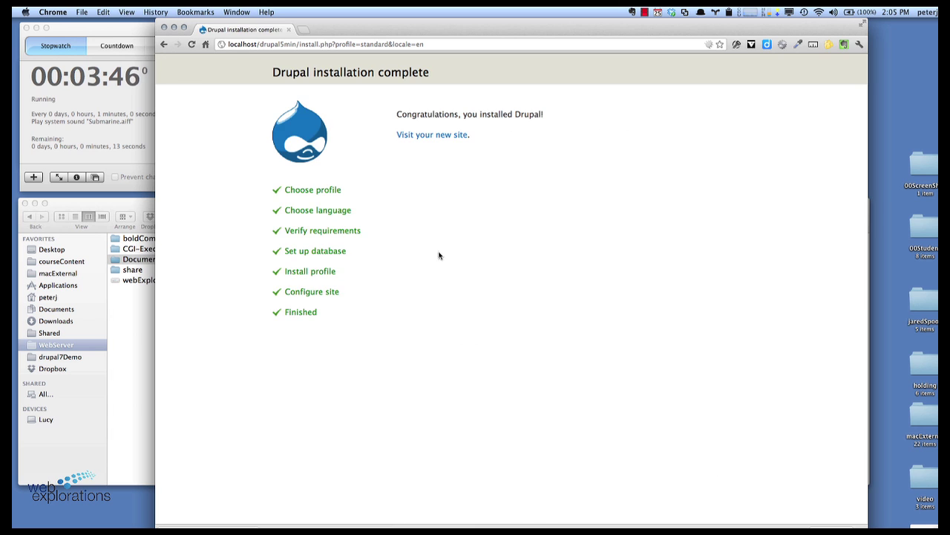
# Step: Visit the new site and start creating an Article
pyautogui.click(437, 137)
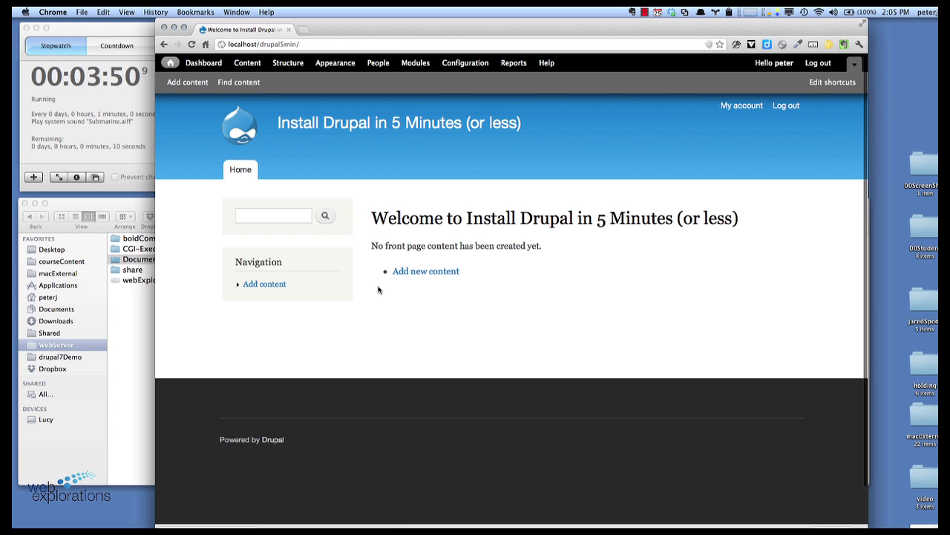
pyautogui.click(407, 271)
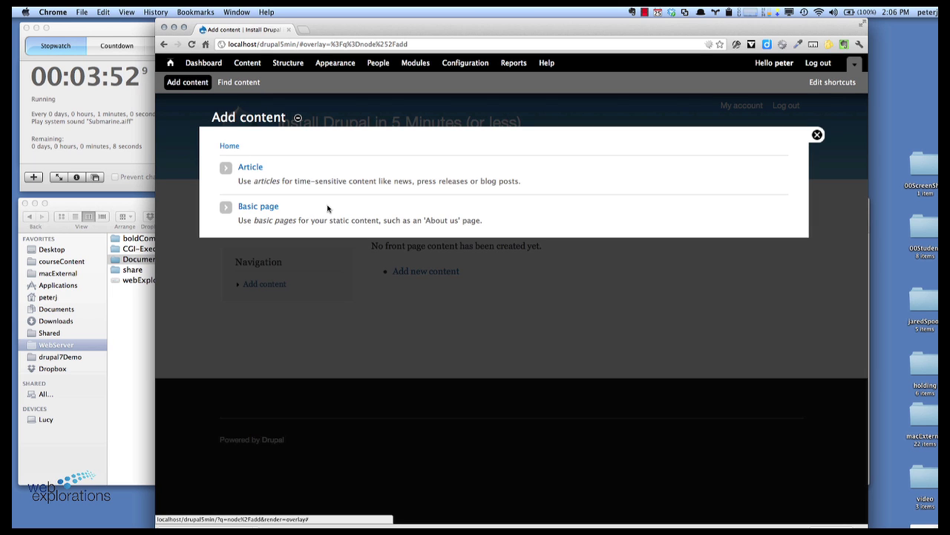
pyautogui.click(249, 167)
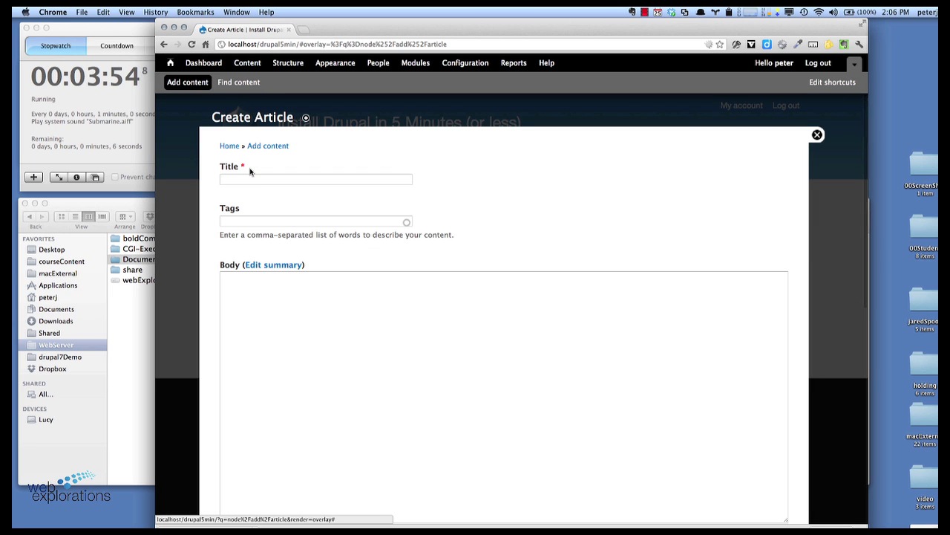
# Step: Save the article titled 'My First Article' with body 'This is my first article for the drupal Site.'
pyautogui.click(251, 179)
pyautogui.write('My ')
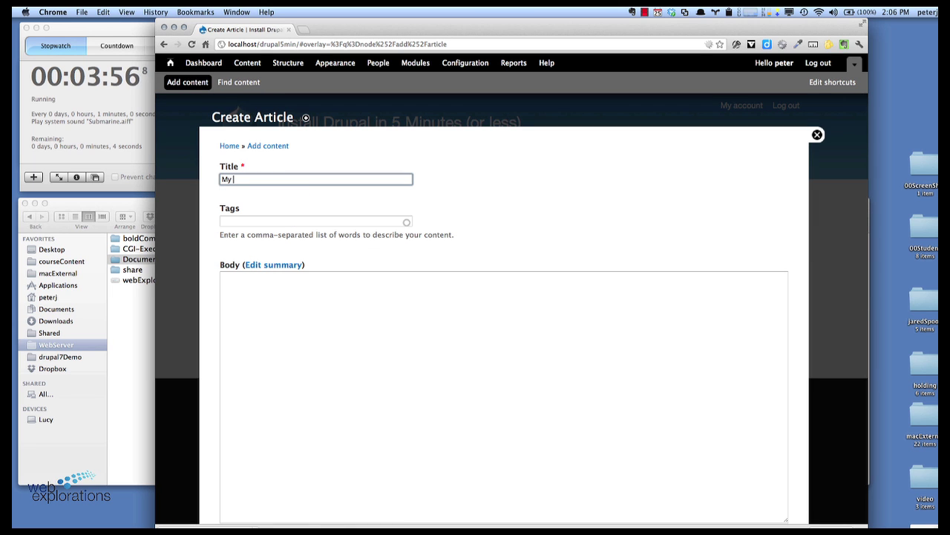
pyautogui.write('first')
pyautogui.press('BackSpace')
pyautogui.press('BackSpace')
pyautogui.press('BackSpace')
pyautogui.write('First Article')
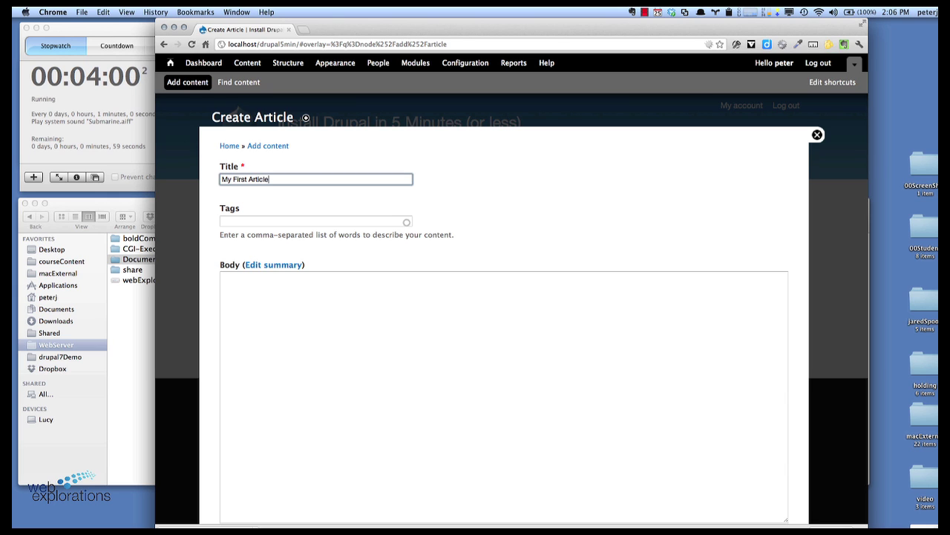
pyautogui.click(253, 303)
pyautogui.write('Thi')
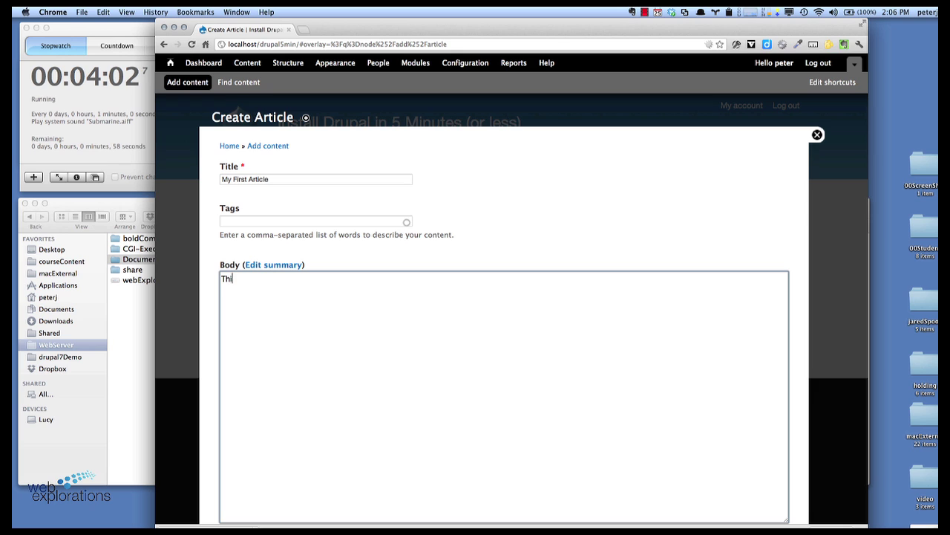
pyautogui.write('s is my first ar')
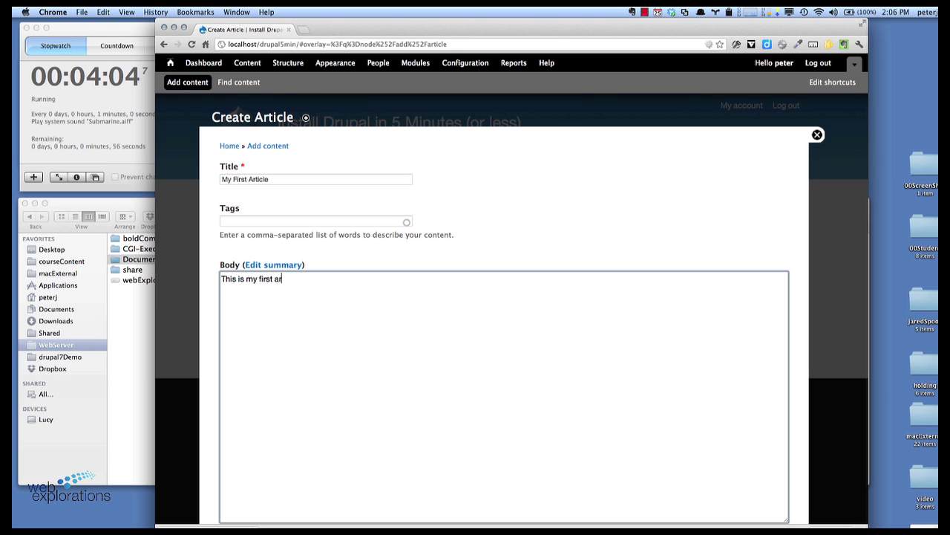
pyautogui.write('ticle for the dr')
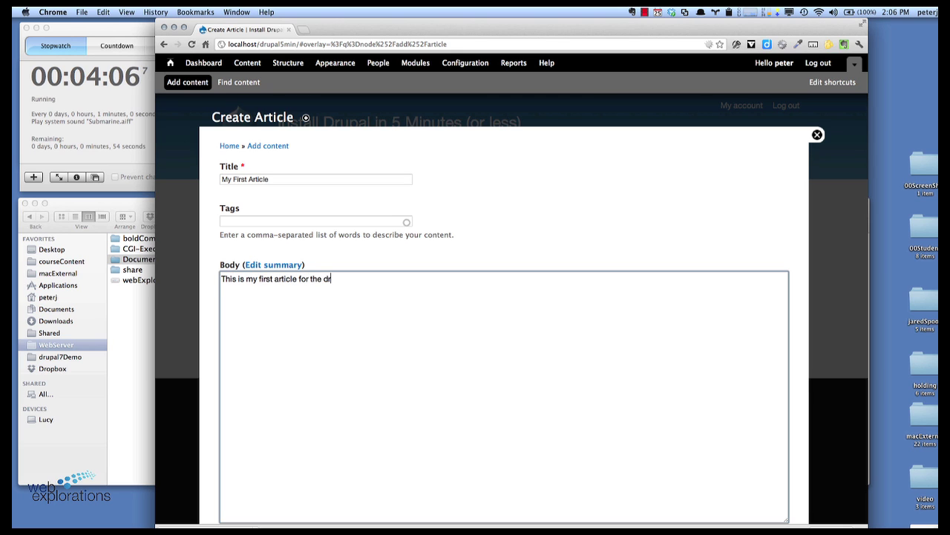
pyautogui.write('upal Site.')
pyautogui.scroll(-10, 424, 302)
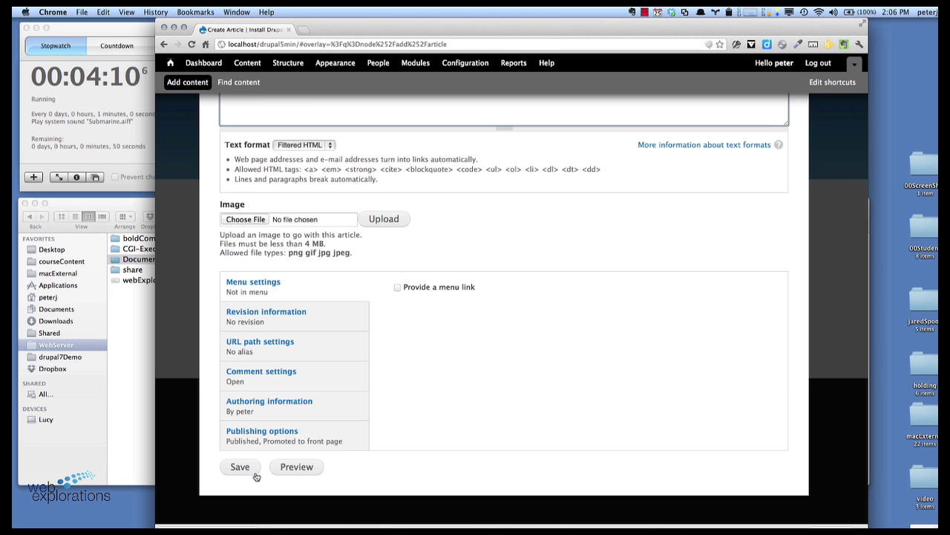
pyautogui.click(240, 467)
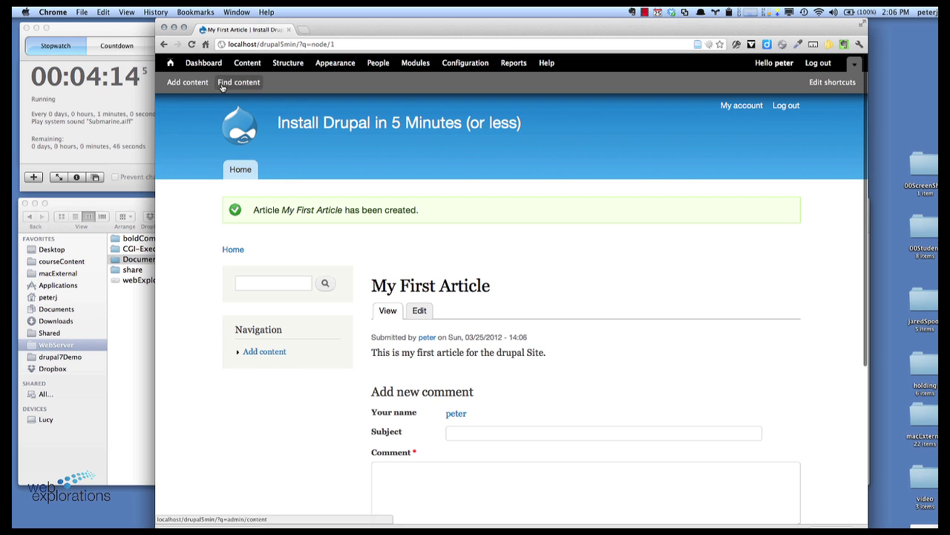
# Step: Log out from the front page, log back in as the site admin, and pause the stopwatch
pyautogui.click(169, 63)
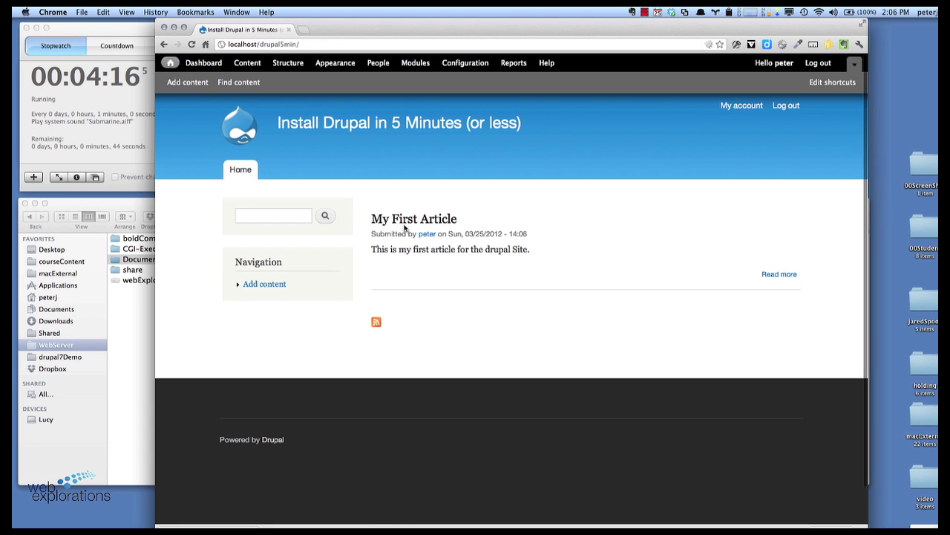
pyautogui.click(781, 109)
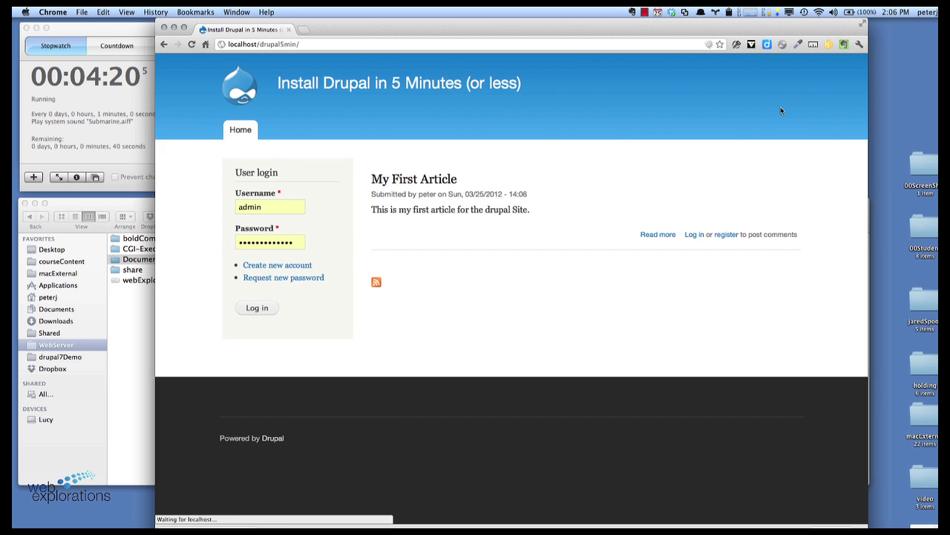
pyautogui.click(272, 205)
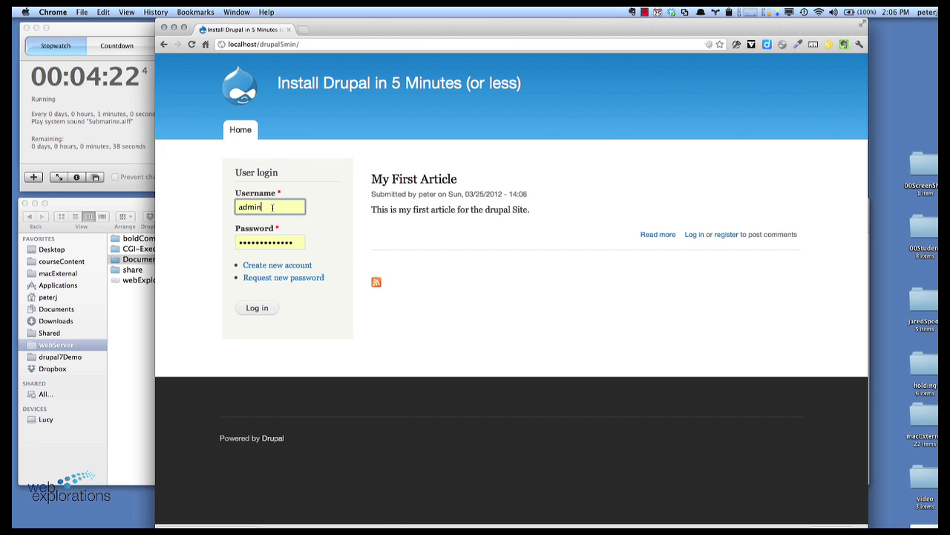
pyautogui.press('BackSpace')
pyautogui.press('BackSpace')
pyautogui.press('BackSpace')
pyautogui.write('peter')
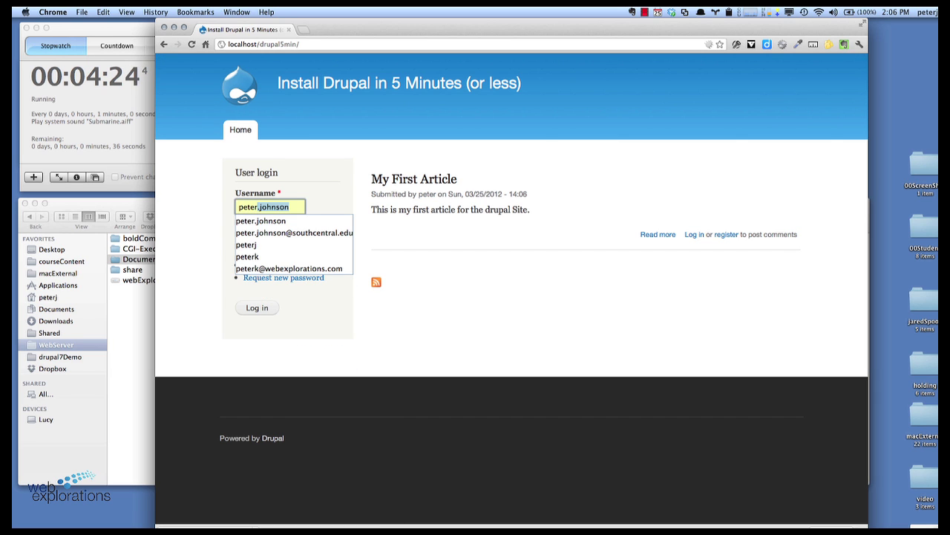
pyautogui.press('BackSpace')
pyautogui.press('Tab')
pyautogui.write('pa')
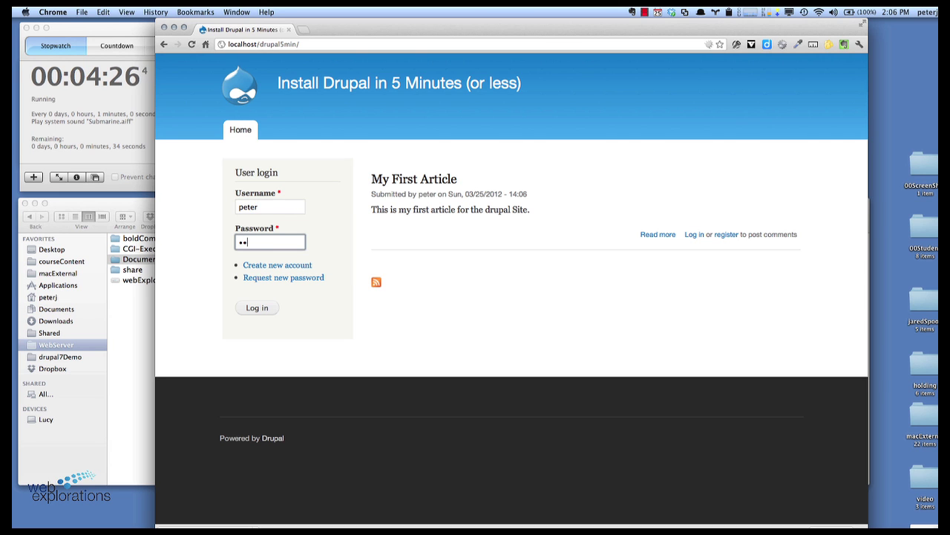
pyautogui.click(258, 307)
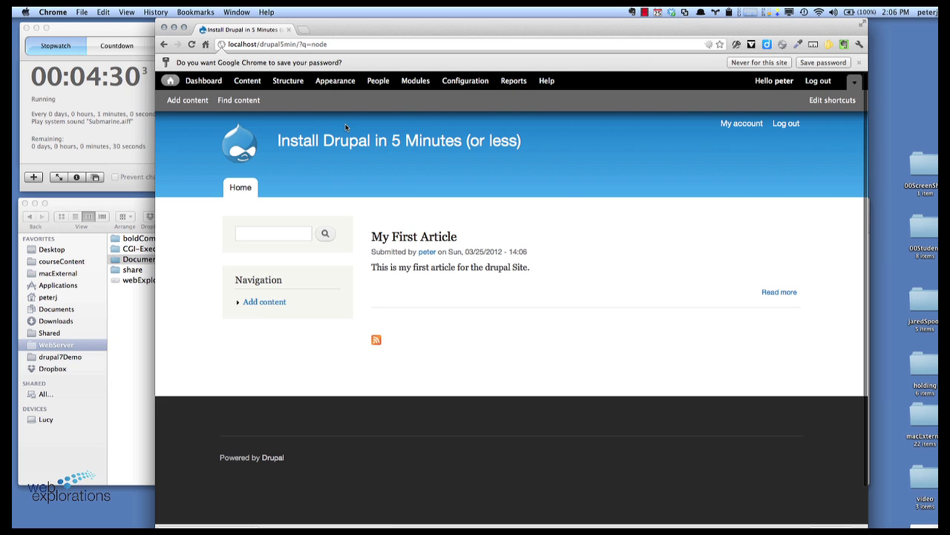
pyautogui.click(137, 110)
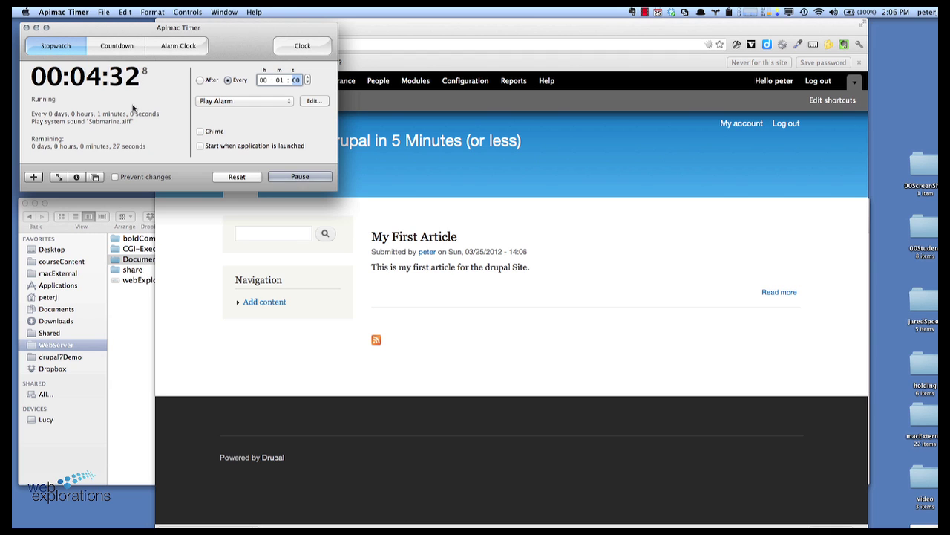
pyautogui.click(277, 177)
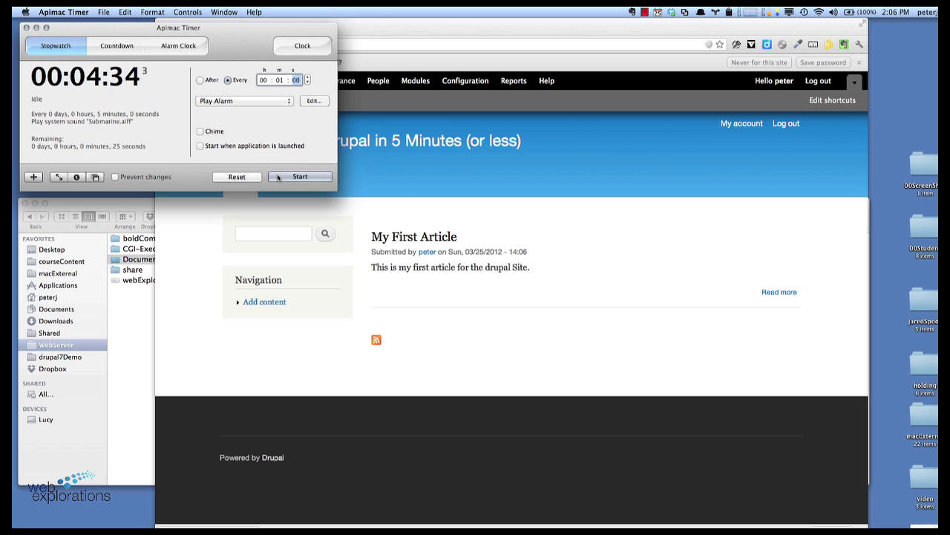